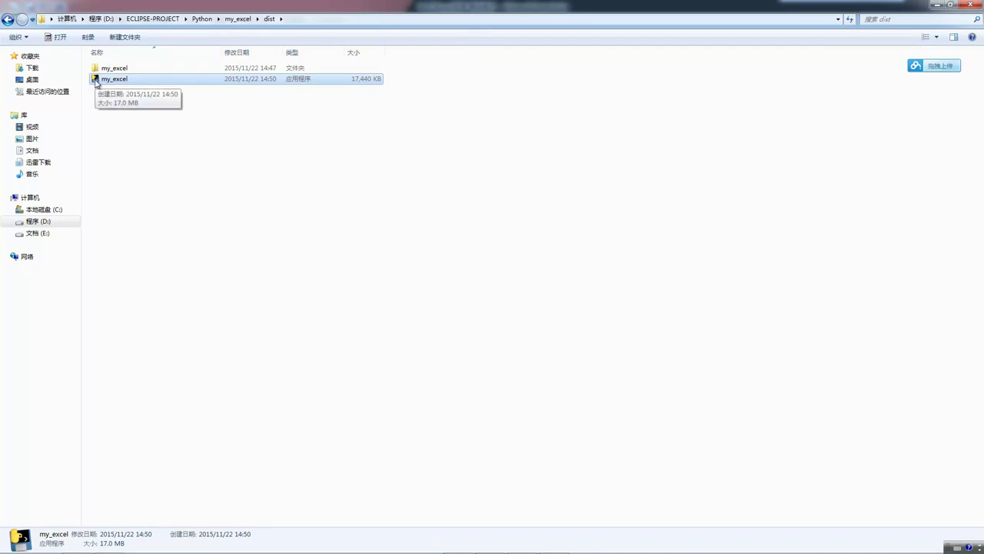
- Launch the my_excel application from the dist folder and place its main window beside the console window
left_click(198, 140)
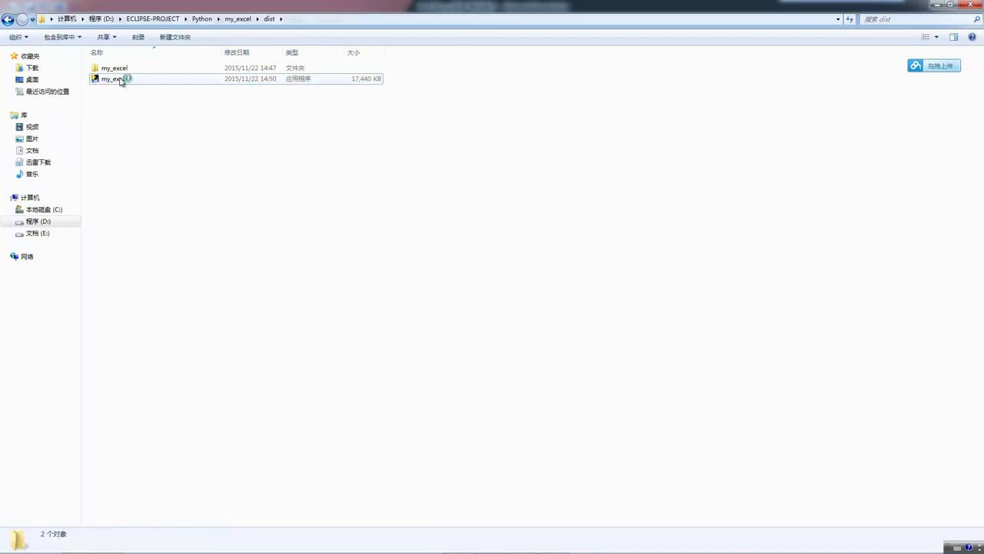
left_click(120, 81)
double_click(120, 80)
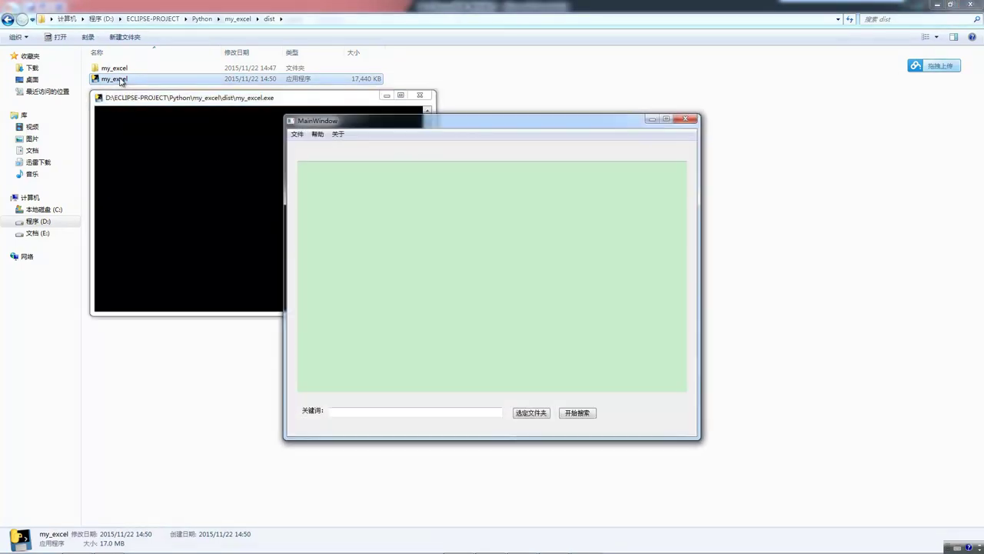
left_click_drag(447, 125, 611, 102)
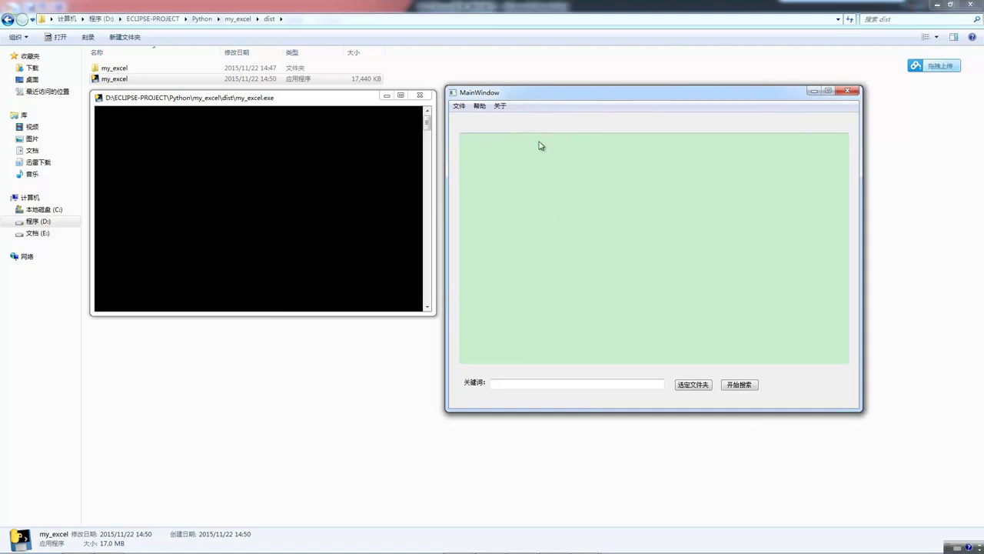
- Set the search keyword to 呵呵 and choose D:\ECLIPSE-PROJECT\Python\my_excel\待分类 as the folder to search
left_click(555, 383)
type("呵呵")
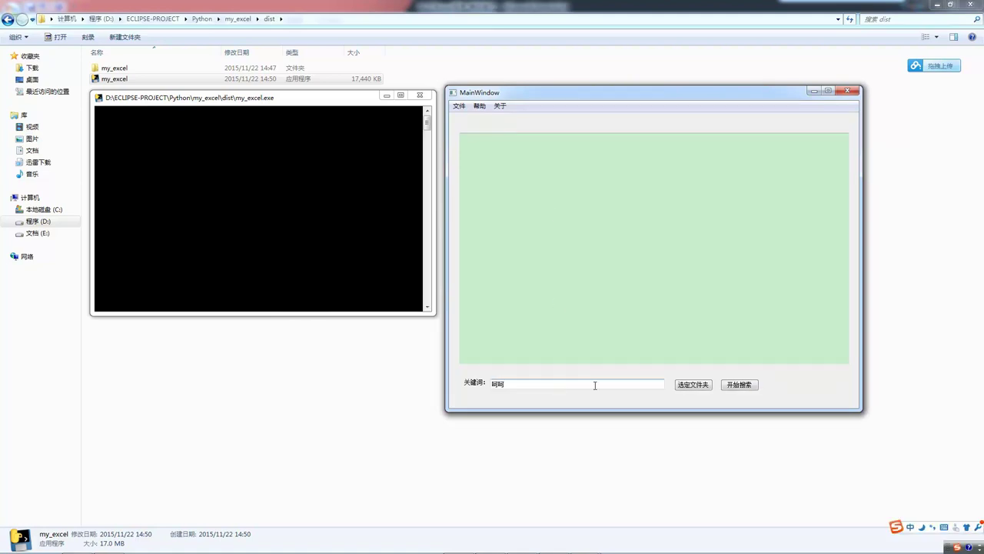
left_click(679, 387)
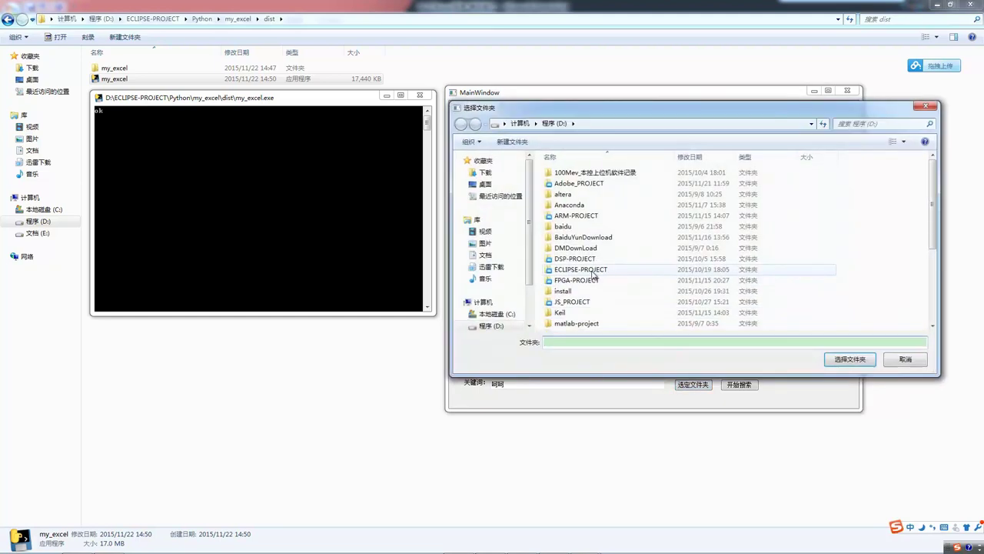
double_click(594, 271)
double_click(581, 228)
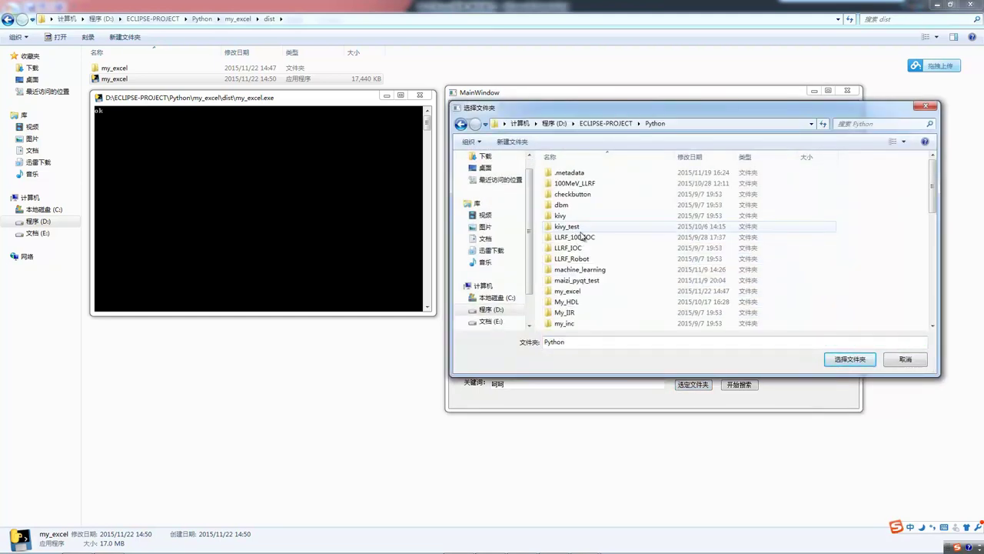
double_click(583, 291)
left_click(567, 205)
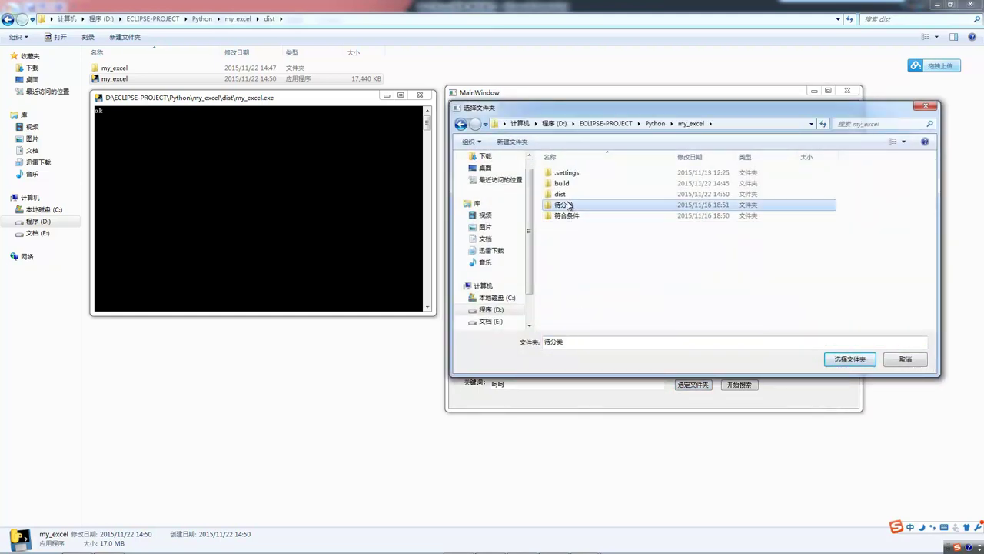
double_click(567, 204)
left_click(853, 359)
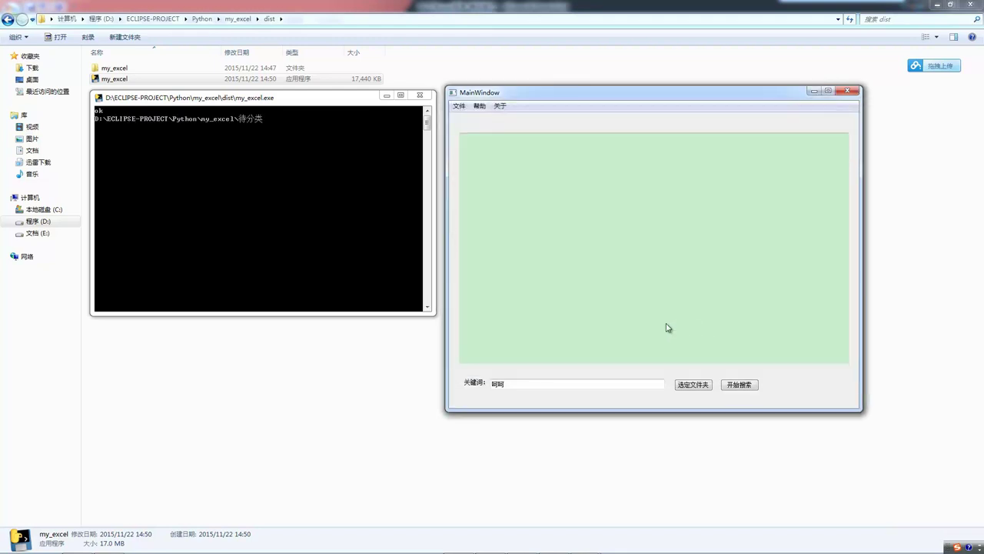
- Run the keyword search on the chosen folder and position the console window so its output can be read
left_click_drag(198, 103, 196, 131)
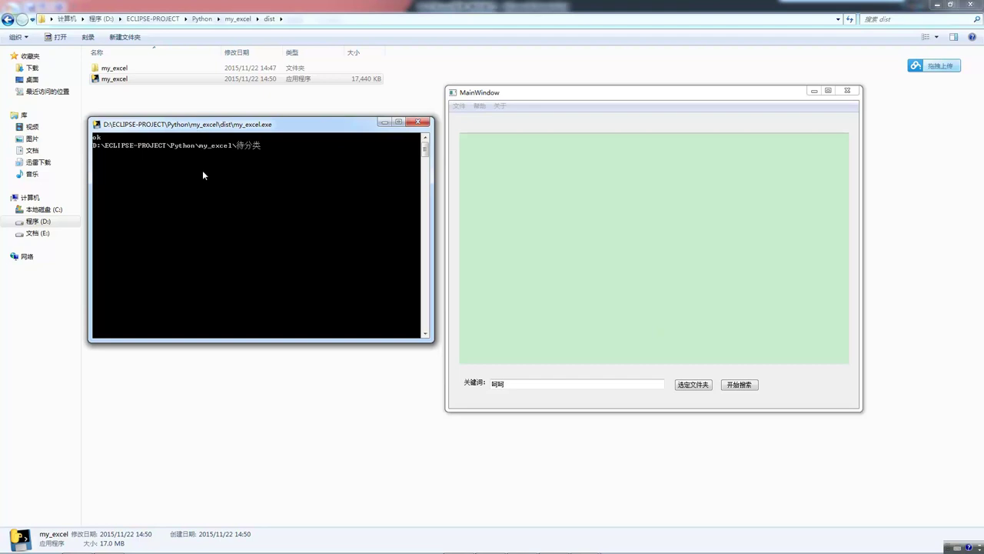
left_click_drag(244, 132, 238, 122)
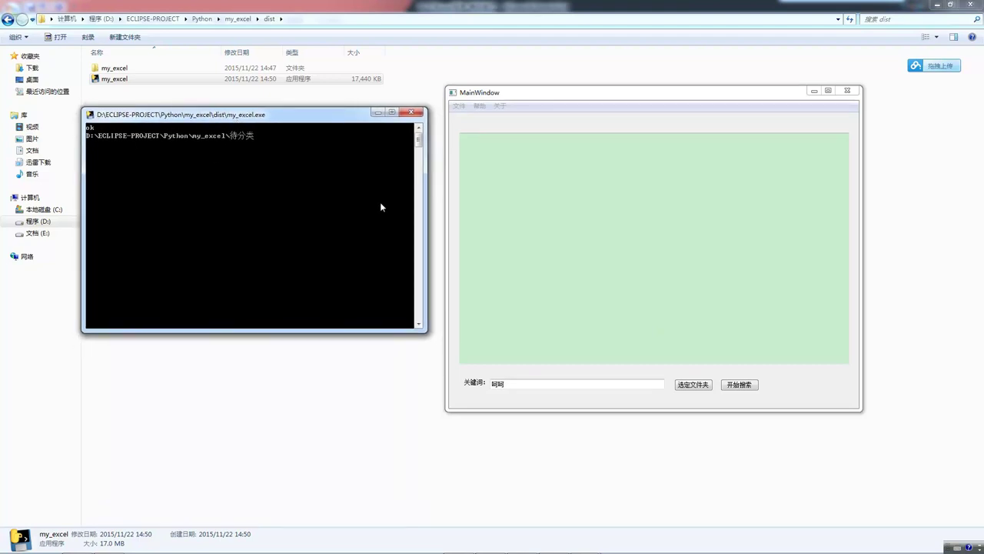
left_click(742, 385)
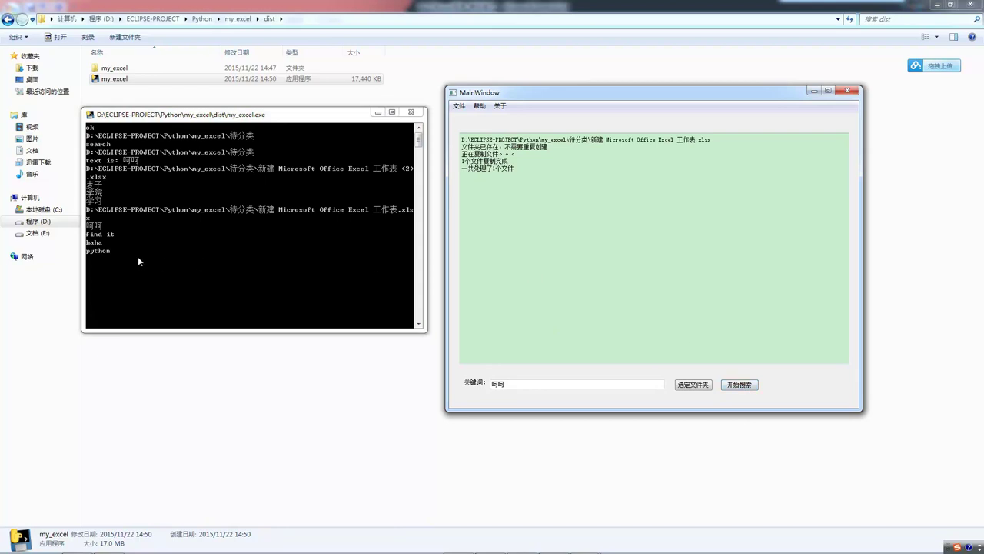
left_click_drag(302, 122, 299, 116)
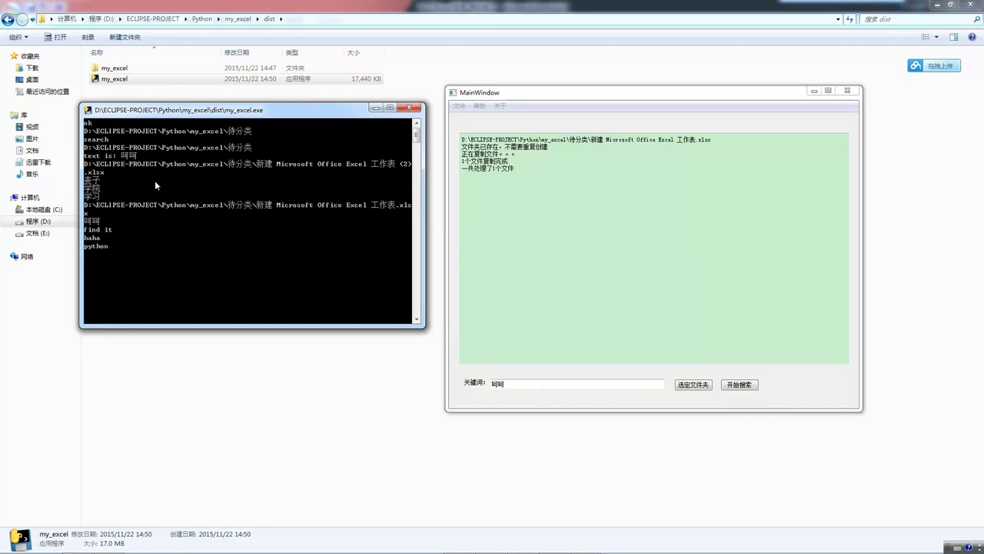
left_click_drag(214, 113, 220, 117)
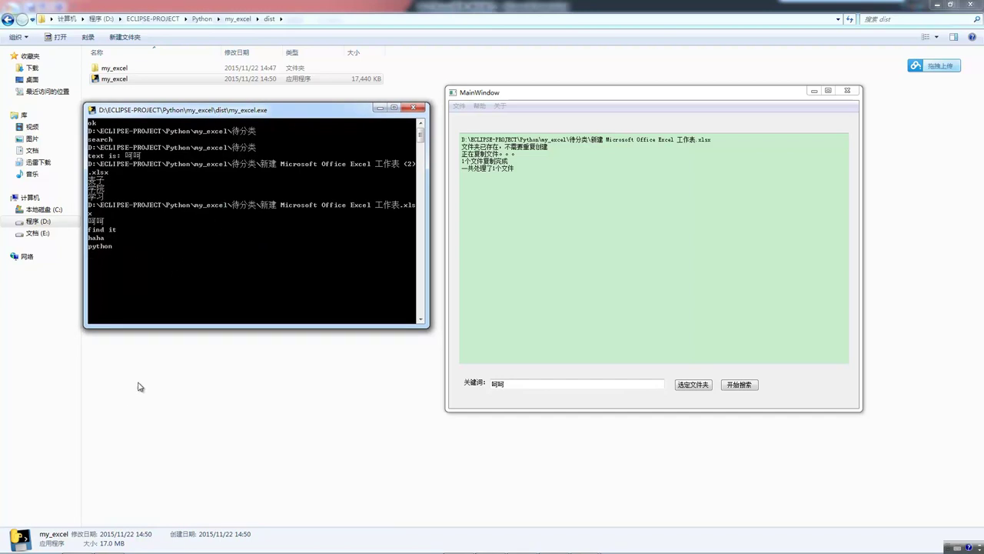
- Browse to the current user's profile folder under 用户 on the C: drive
mouse_move(73, 547)
left_click(13, 545)
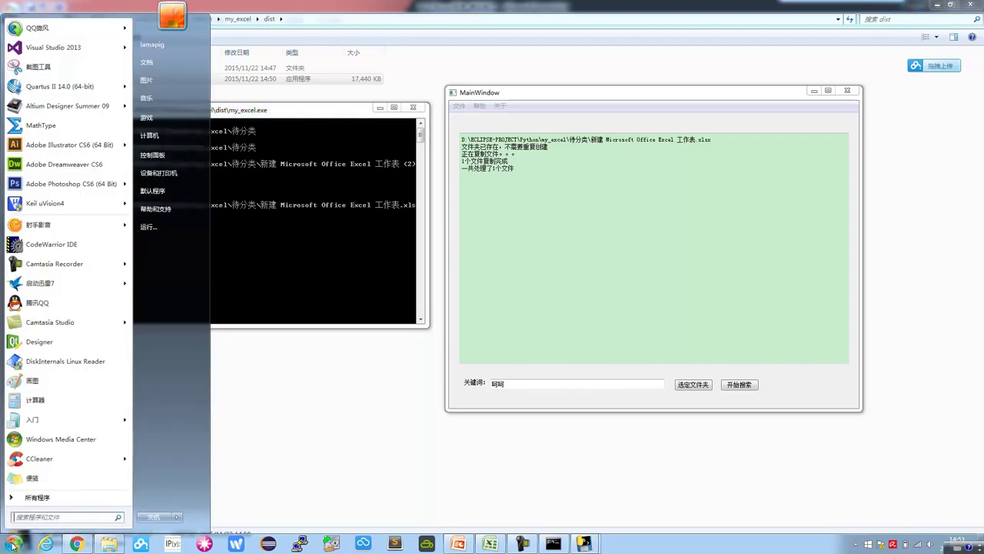
left_click(157, 138)
double_click(149, 80)
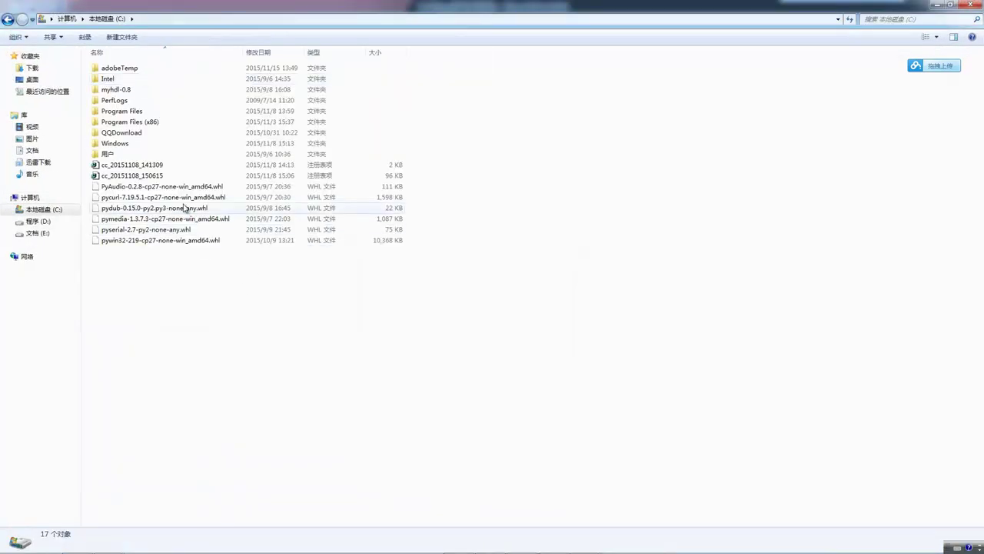
double_click(125, 154)
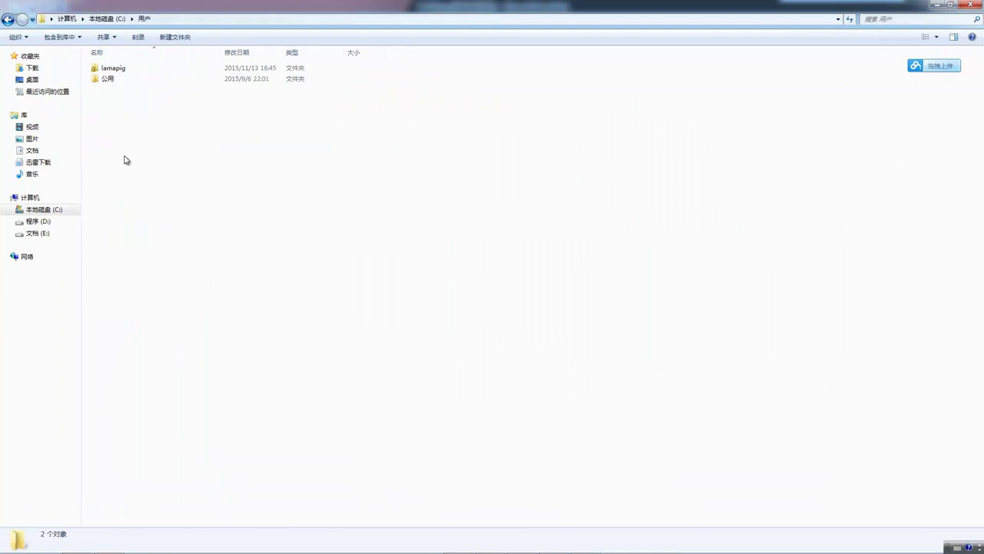
double_click(125, 69)
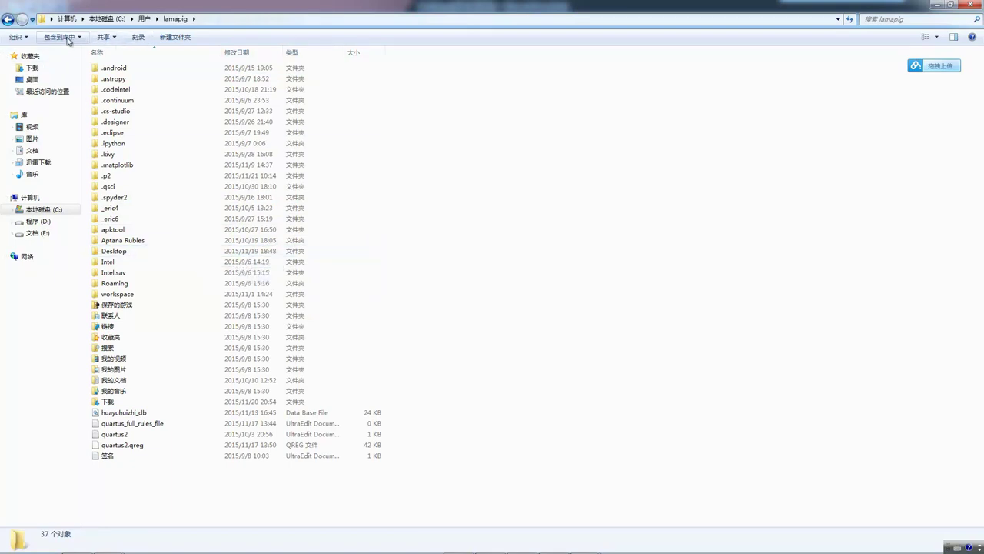
- Set the folder options to show hidden files, folders and drives, and apply the change
left_click(17, 37)
left_click(56, 138)
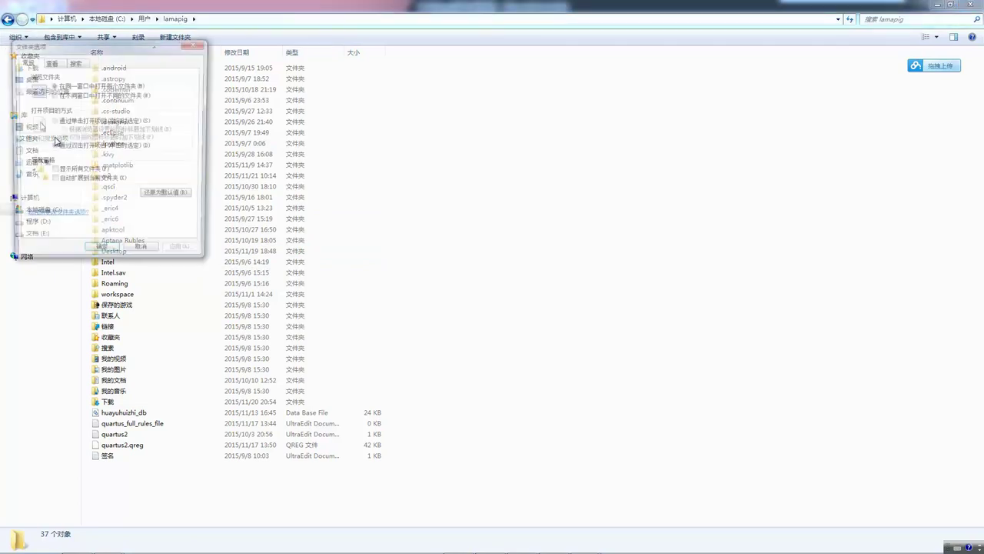
left_click(54, 62)
left_click_drag(189, 159, 188, 188)
left_click(69, 176)
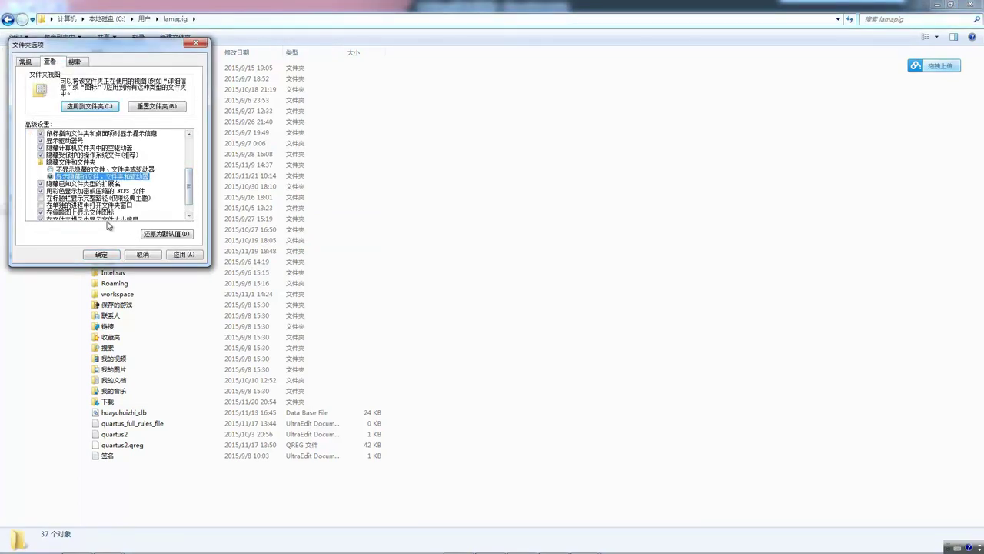
left_click(183, 254)
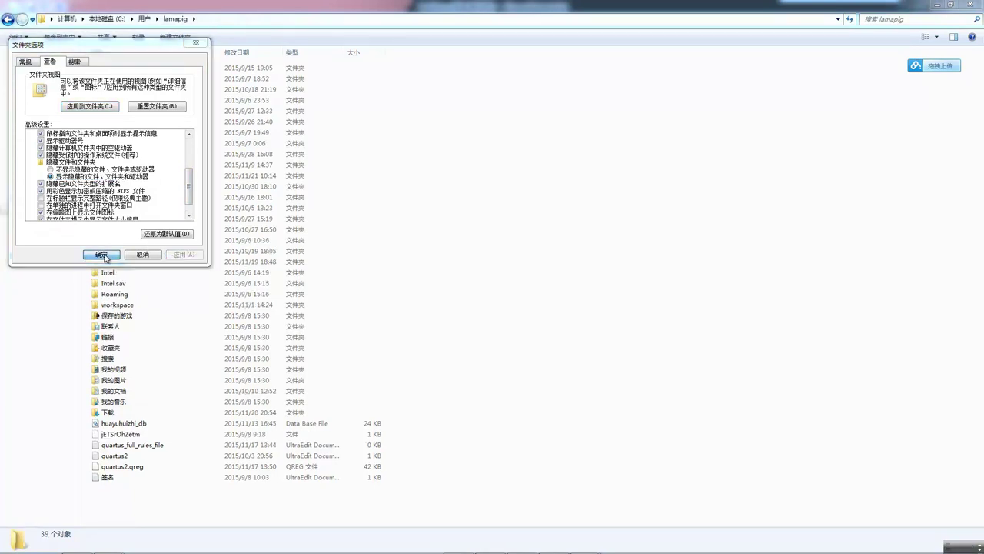
left_click(102, 254)
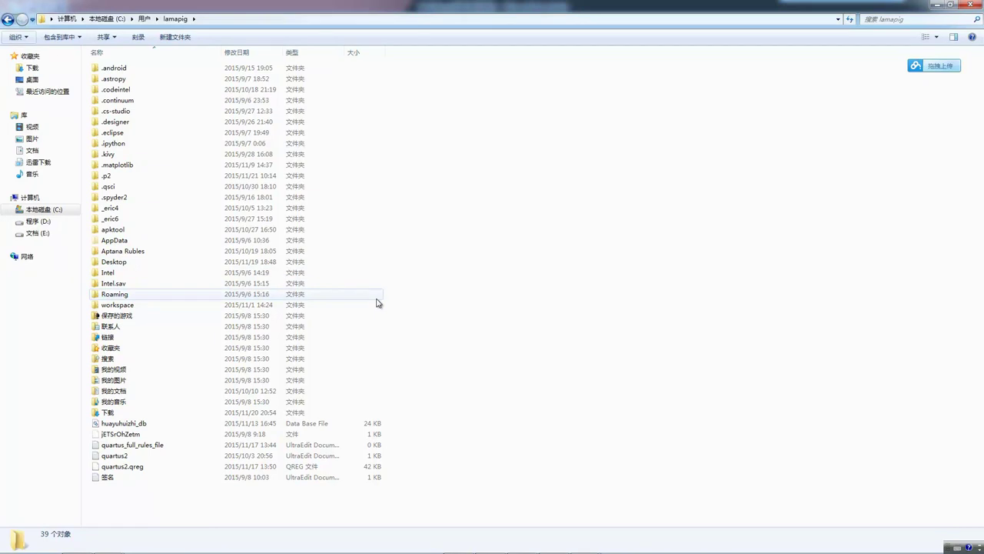
- Open the AppData\Local\Temp folder inside the profile folder and widen the name column to show longer names
double_click(116, 240)
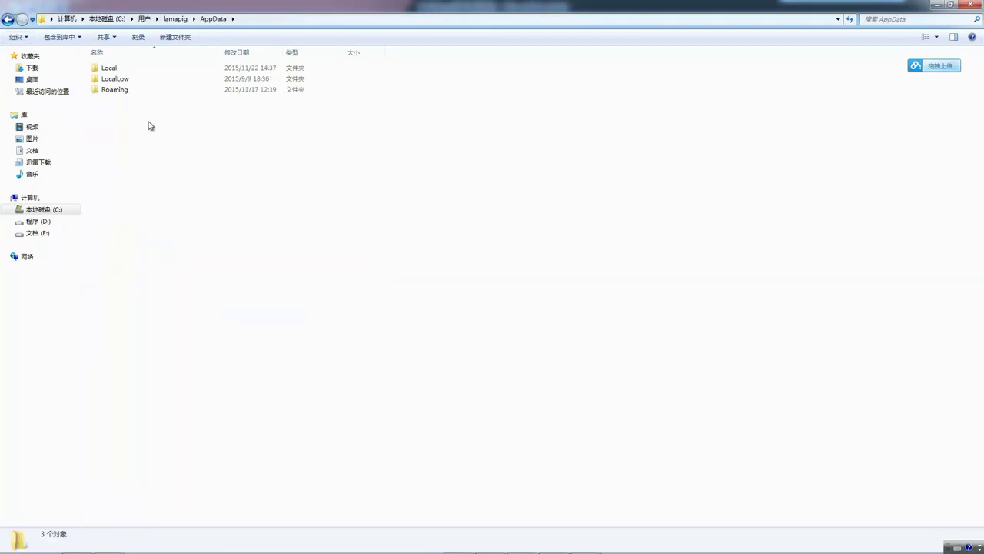
left_click(158, 69)
double_click(158, 70)
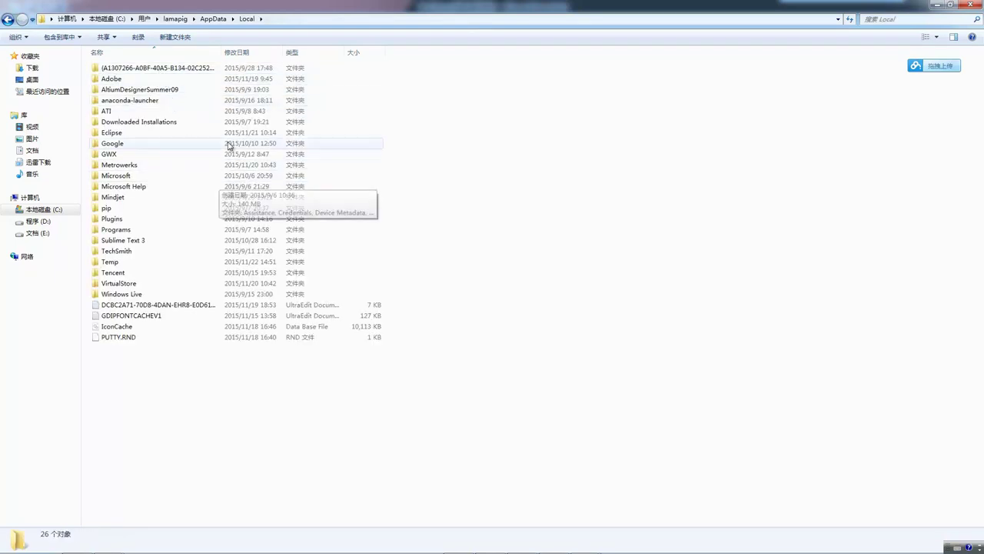
left_click_drag(222, 52, 282, 59)
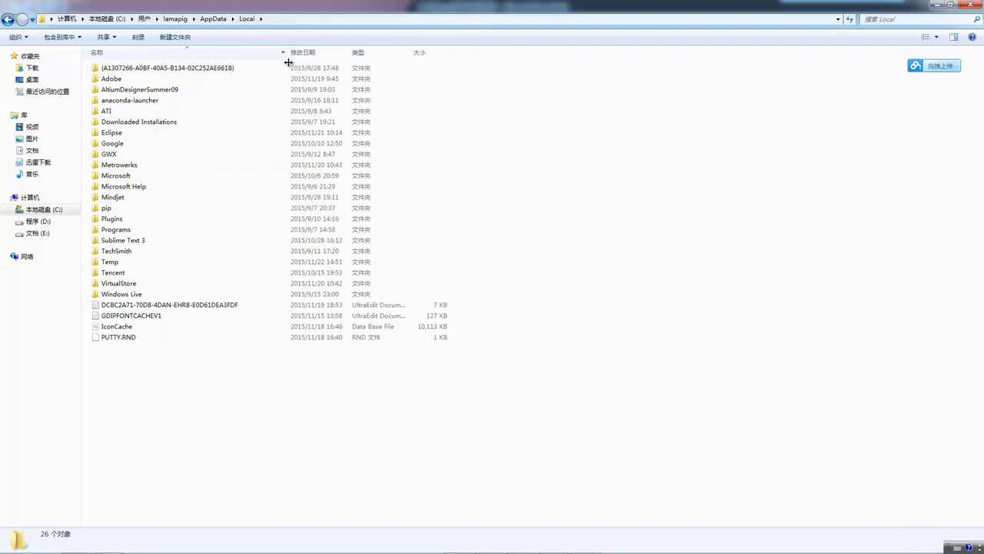
double_click(128, 262)
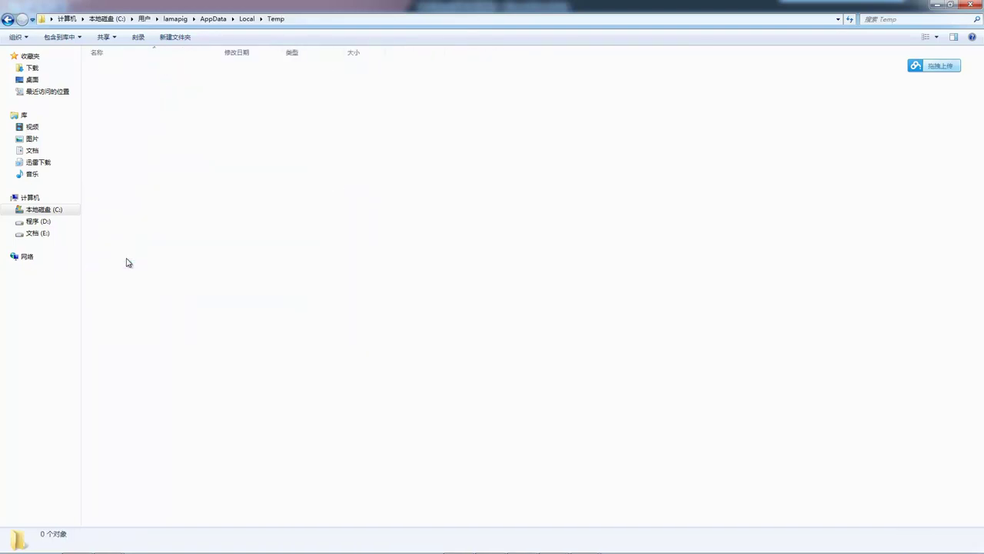
left_click_drag(222, 50, 295, 50)
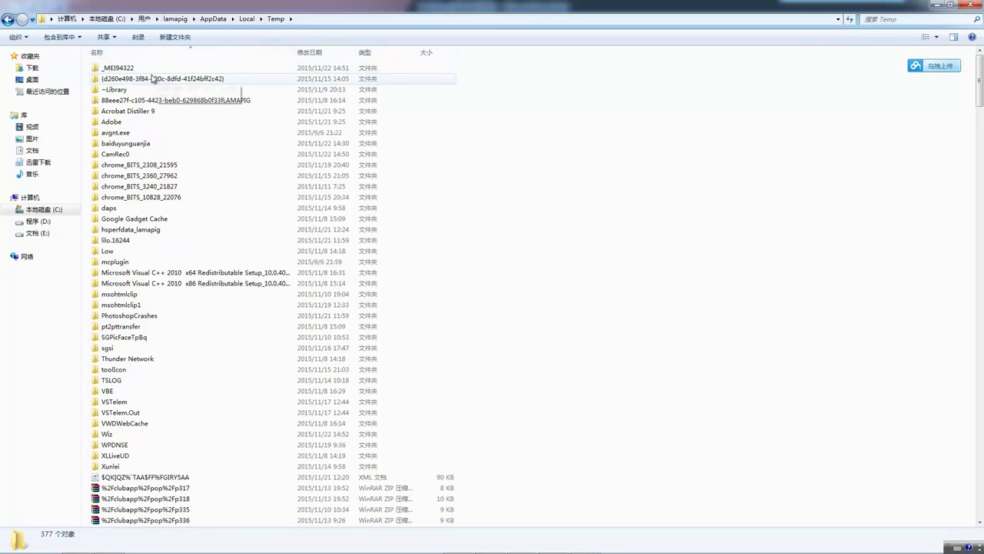
- Open the _MEI94322 folder and examine the unpacked program files, including python27.dll
mouse_move(132, 73)
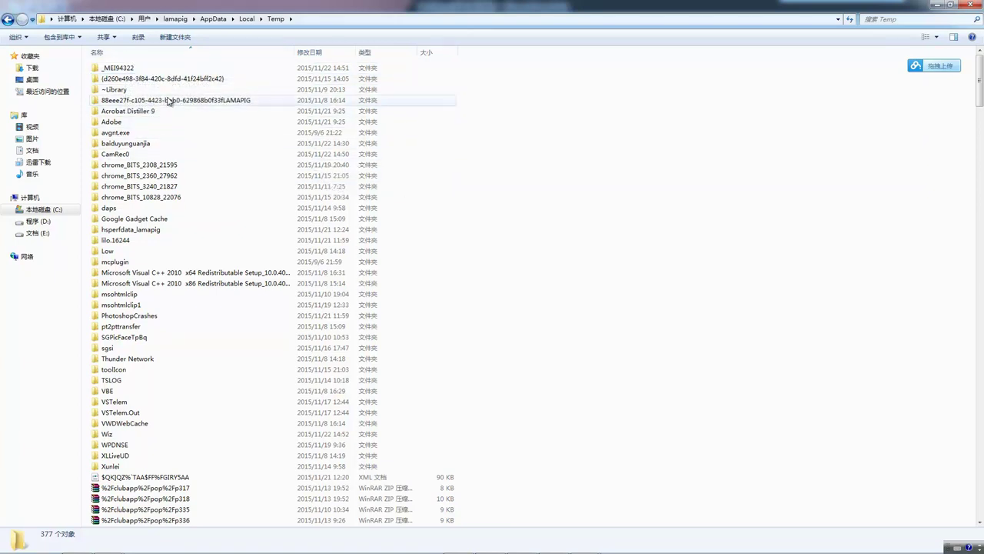
double_click(133, 69)
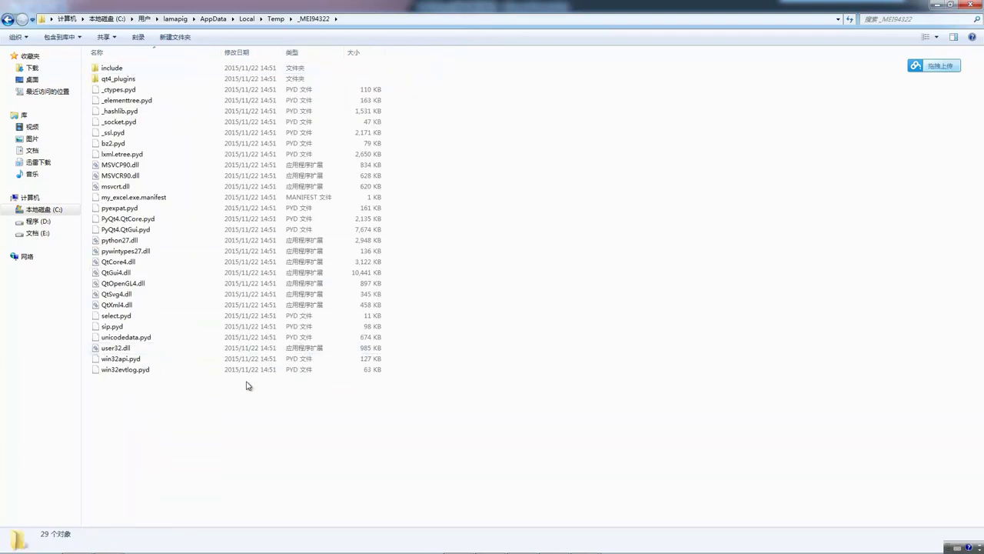
left_click_drag(376, 427, 94, 109)
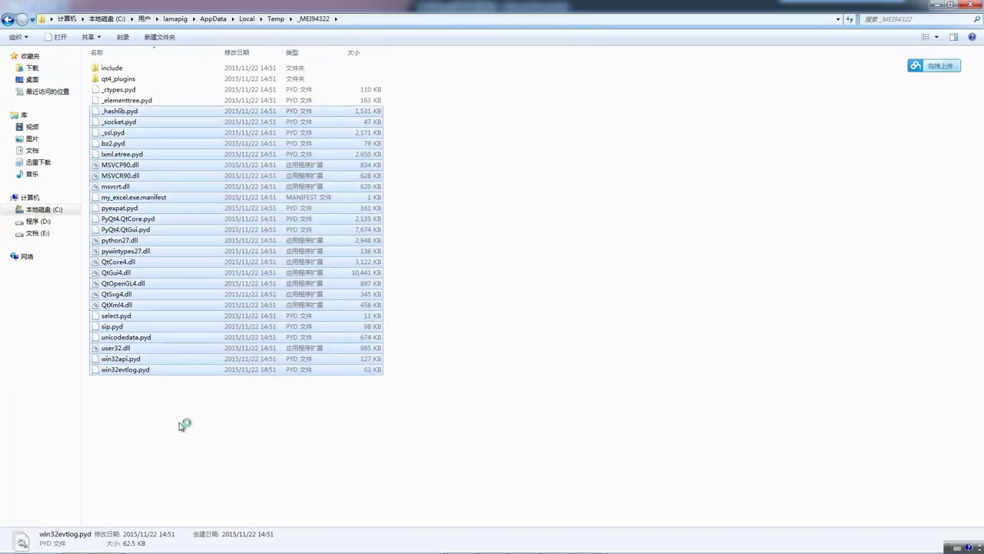
left_click(182, 426)
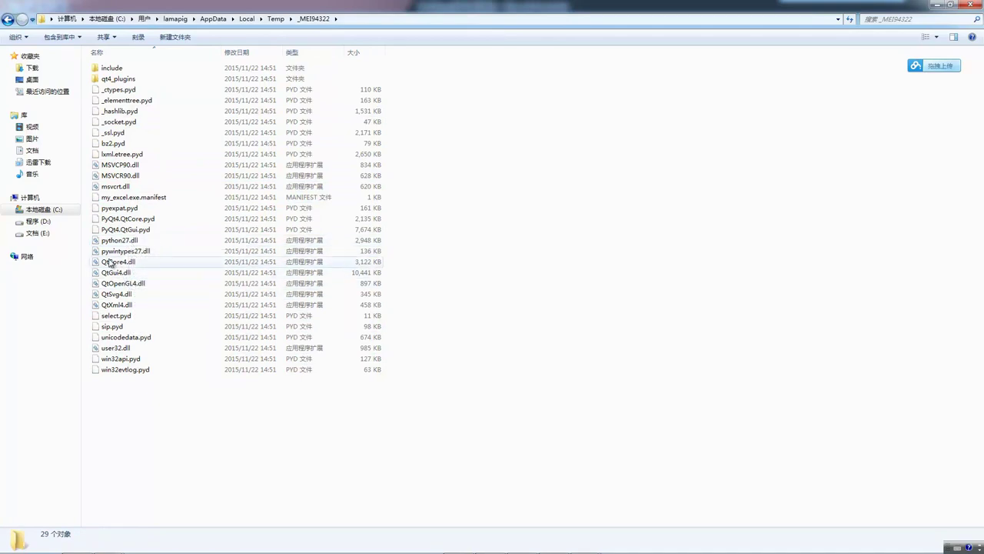
left_click_drag(399, 426, 155, 62)
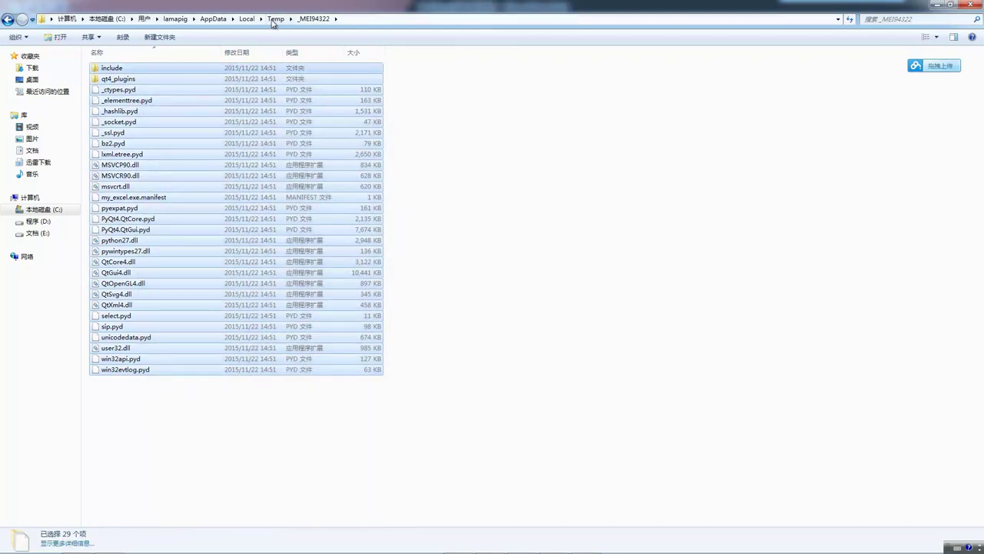
left_click(219, 283)
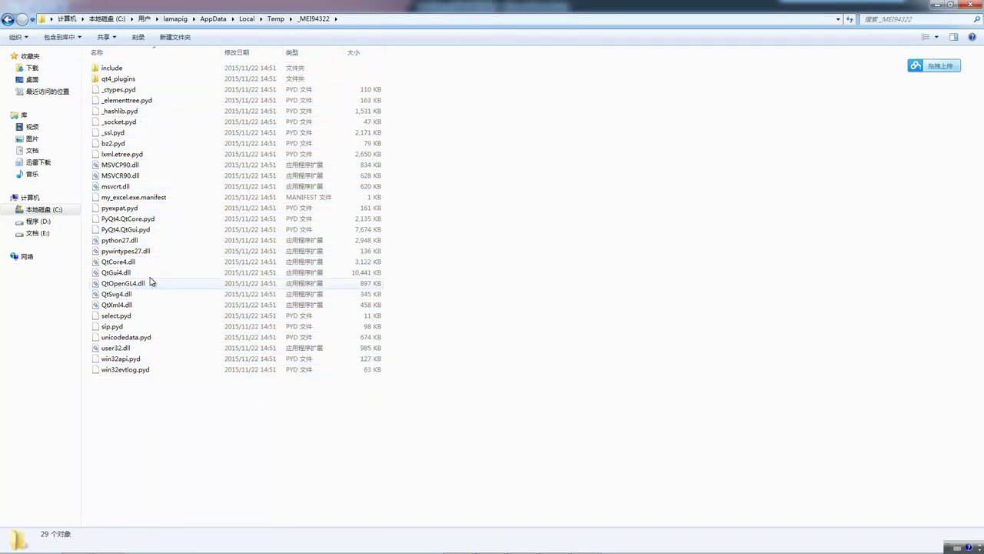
left_click(139, 241)
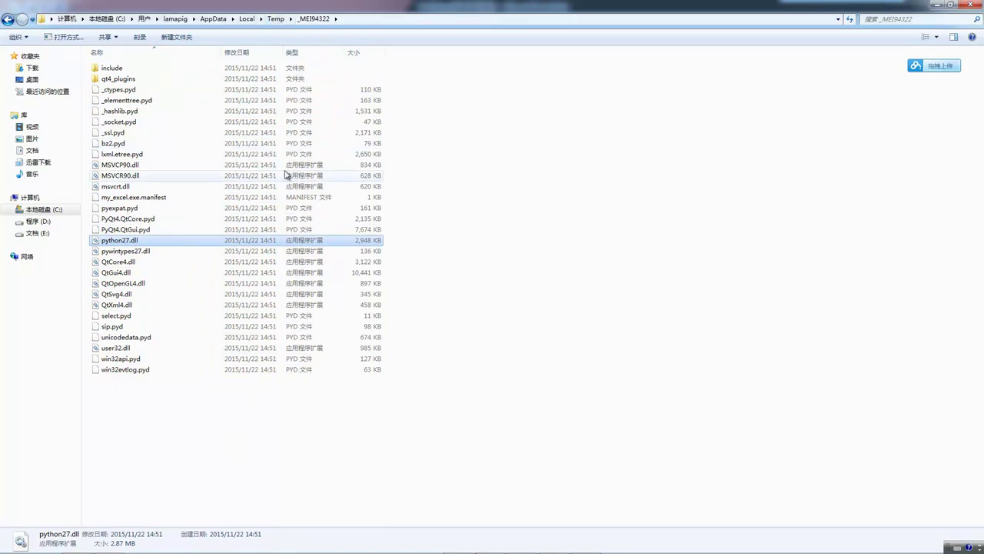
- Return to the Temp folder and bring the running my_excel main window in front of it
left_click(278, 19)
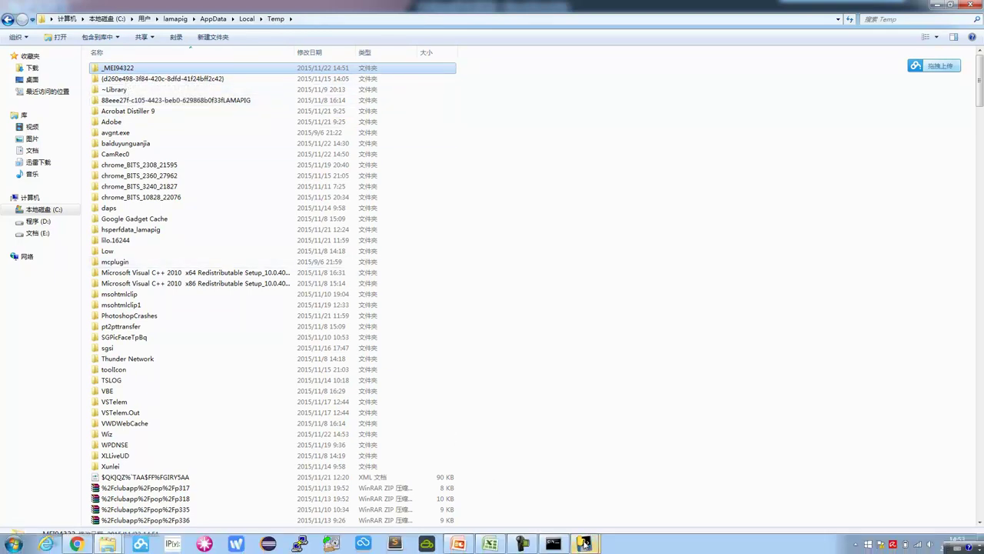
mouse_move(584, 544)
left_click(605, 505)
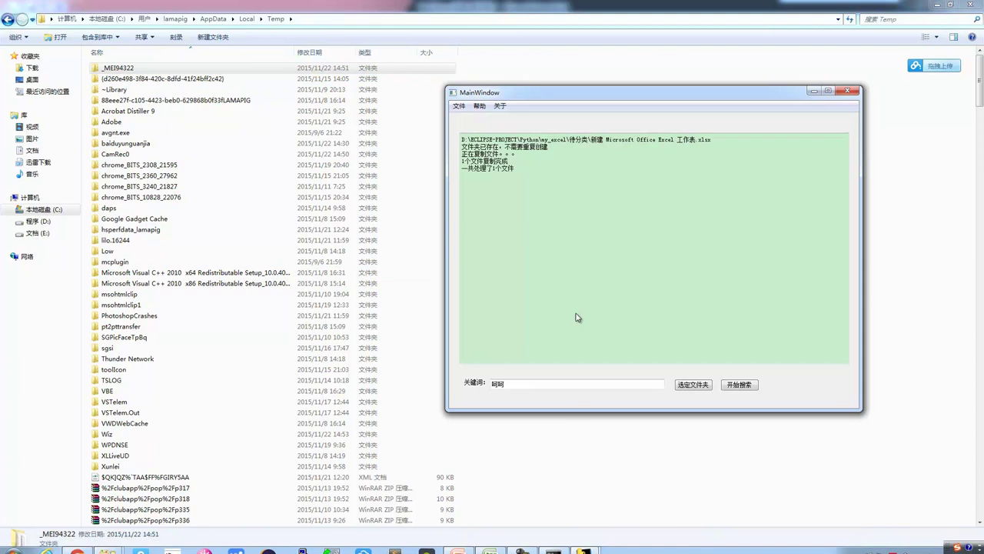
- Close the running my_excel main window and switch to the pyinstaller slide in PowerPoint
left_click(846, 91)
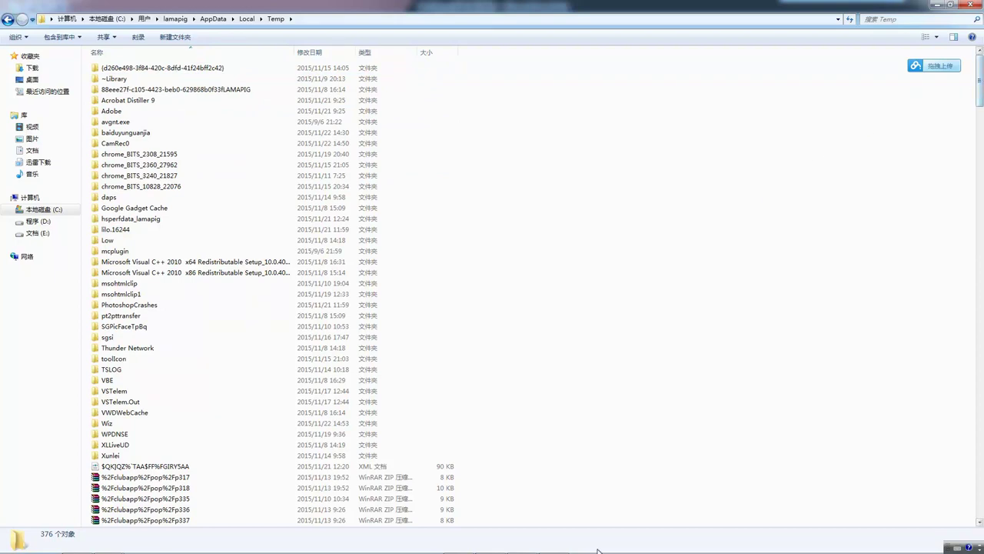
left_click(554, 544)
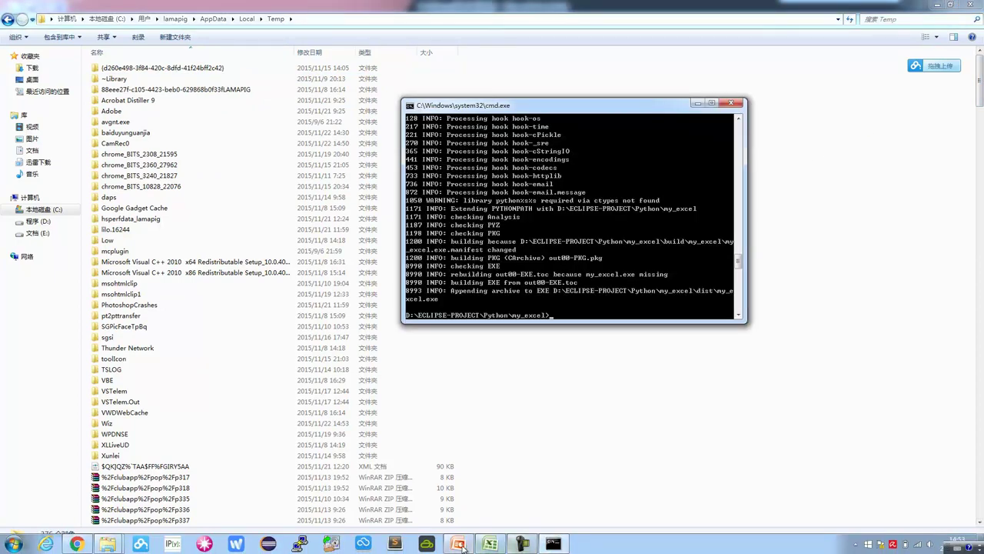
left_click(460, 543)
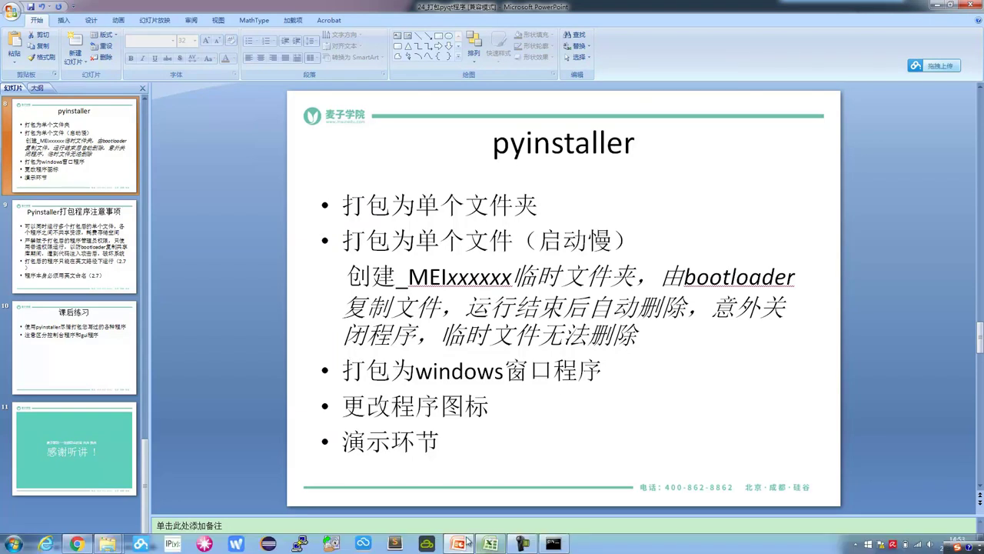
- Switch to the dist folder window in File Explorer and go up to the my_excel project folder
mouse_move(492, 550)
mouse_move(107, 544)
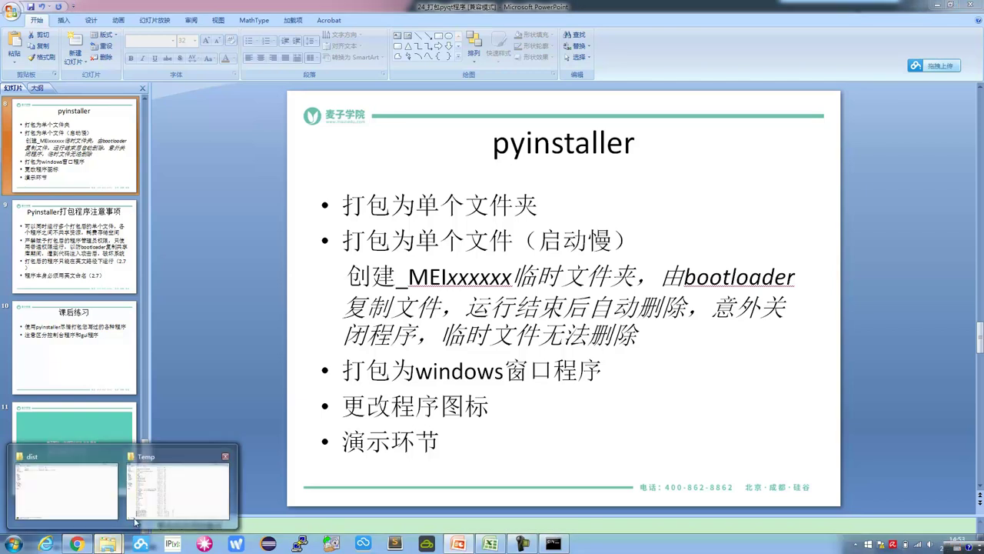
left_click(78, 502)
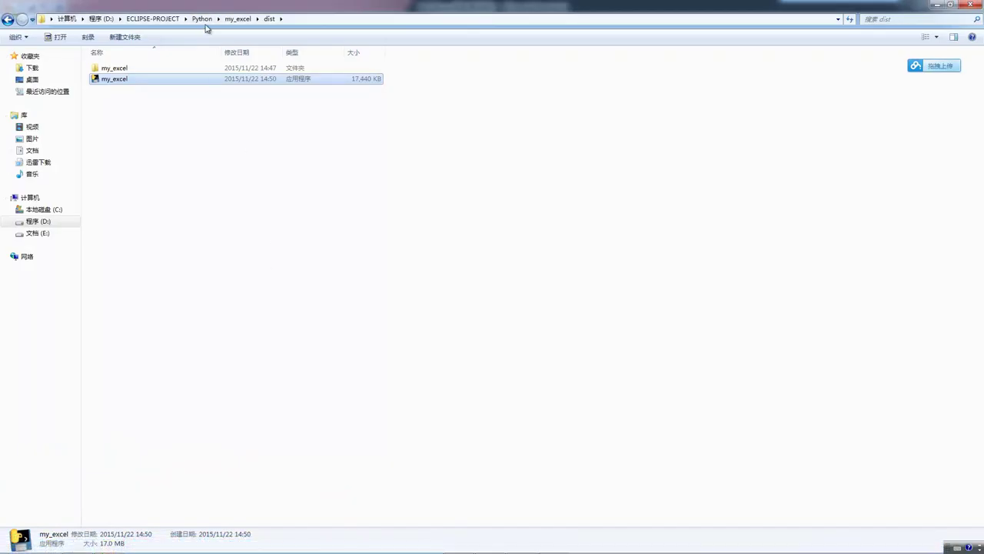
left_click(239, 18)
left_click(358, 395)
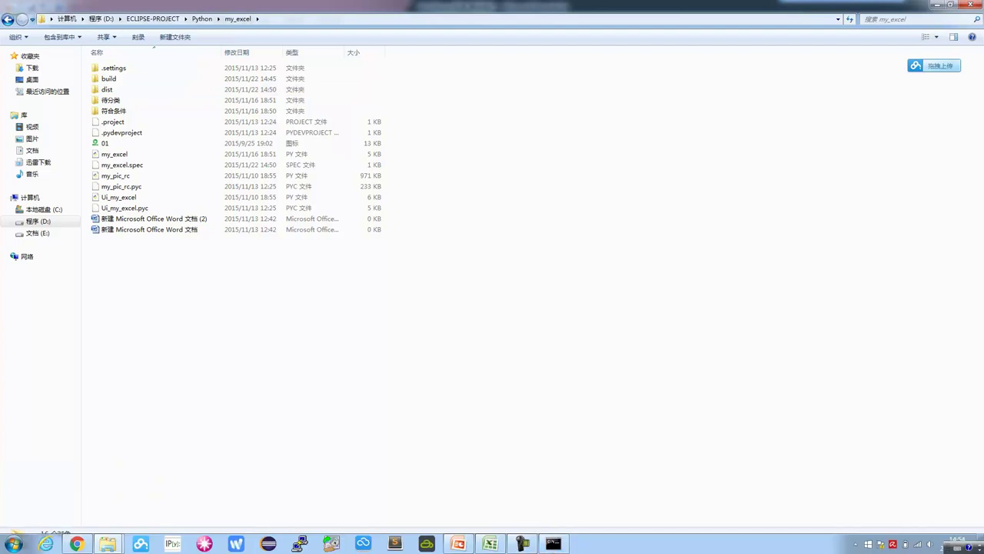
- In the command prompt, package the my_excel script as a single-file windowed program with pyinstaller -F -w
left_click(553, 544)
left_click_drag(529, 106, 570, 98)
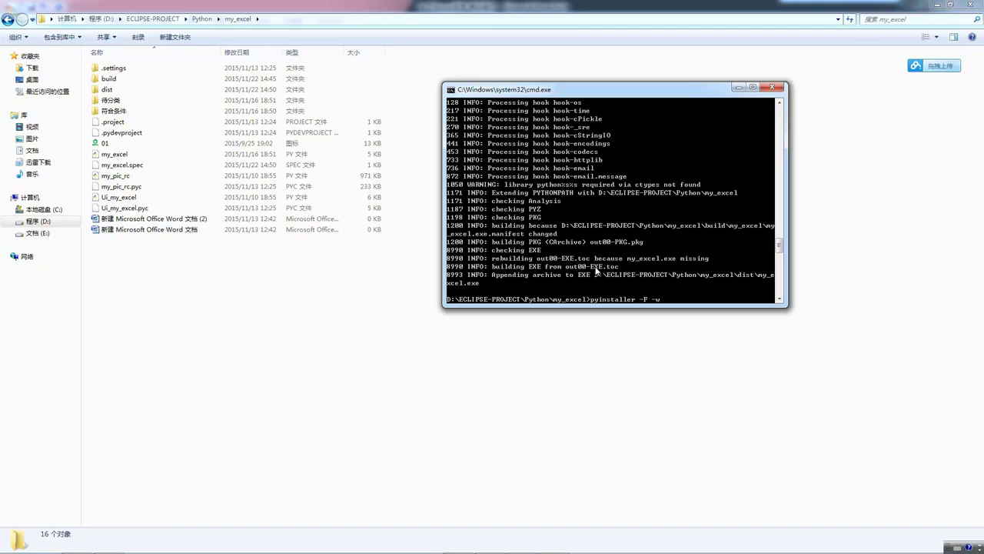
key("Tab")
key("Return")
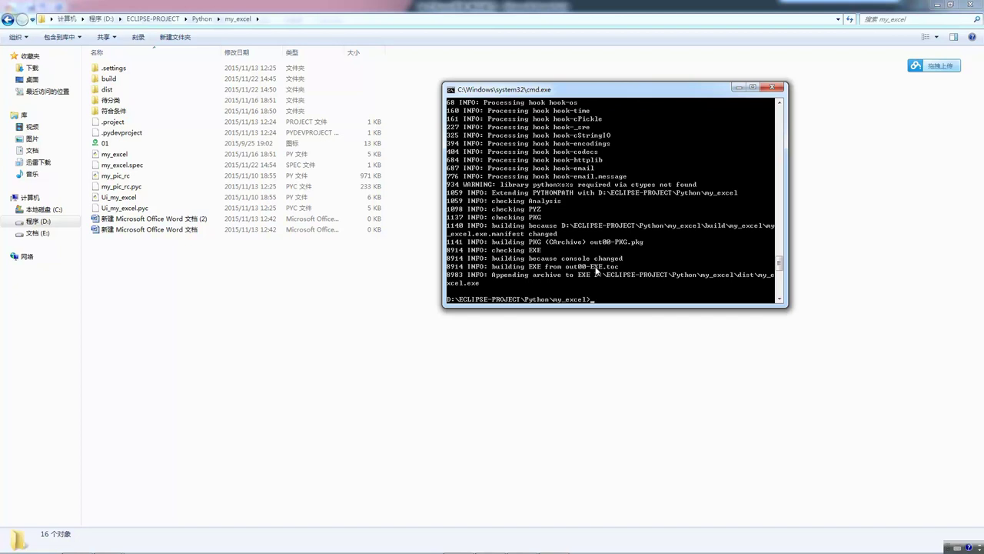
- Open the dist folder, launch the rebuilt my_excel application and reposition its main window
double_click(123, 91)
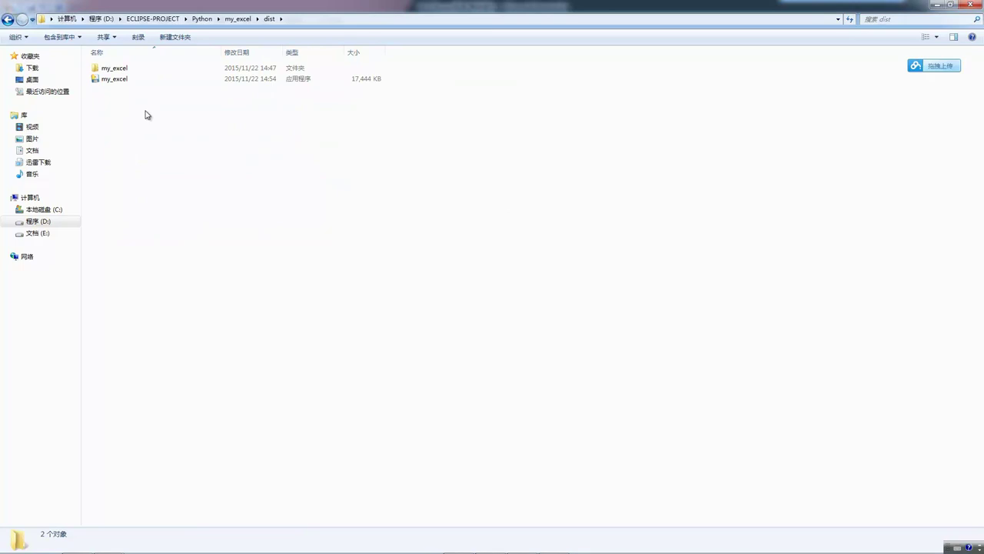
left_click(129, 70)
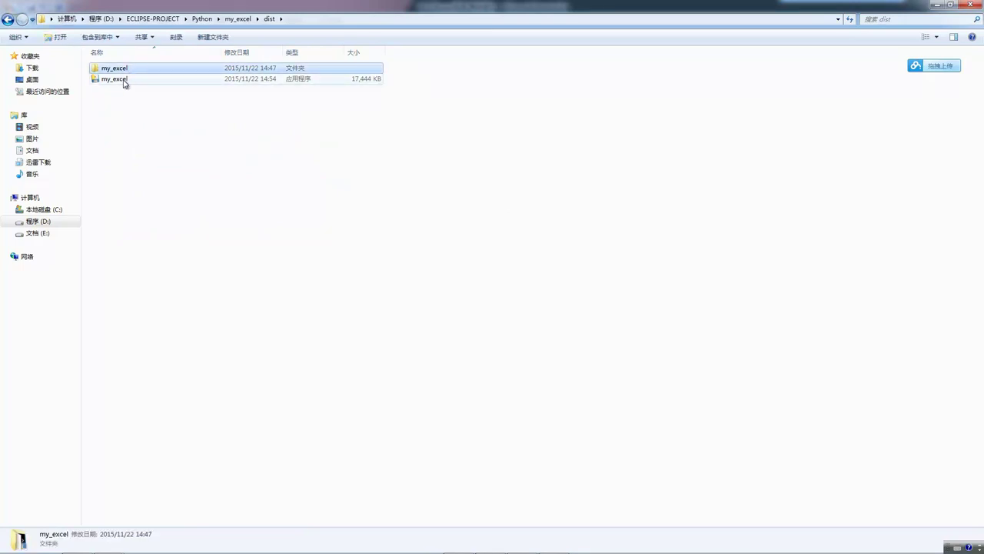
left_click(122, 82)
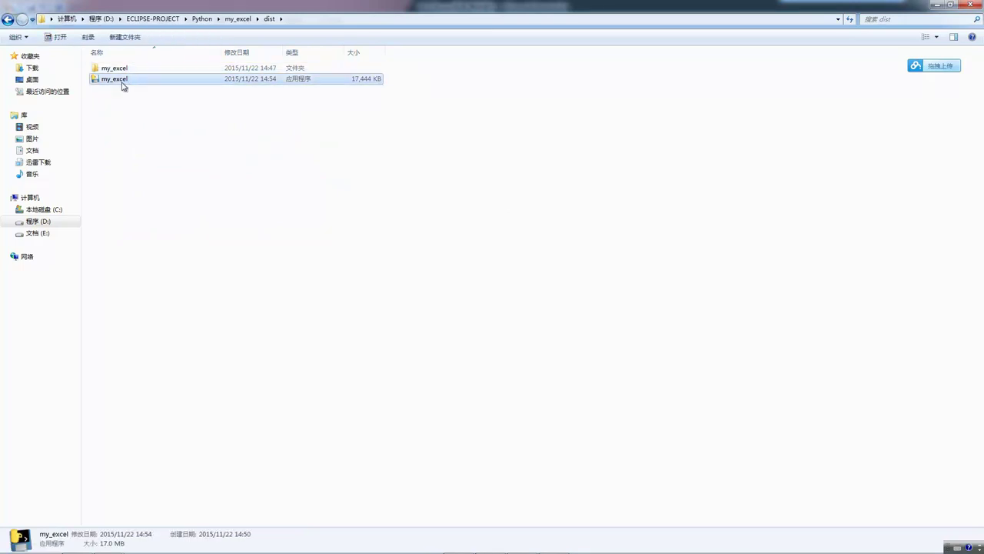
left_click(146, 181)
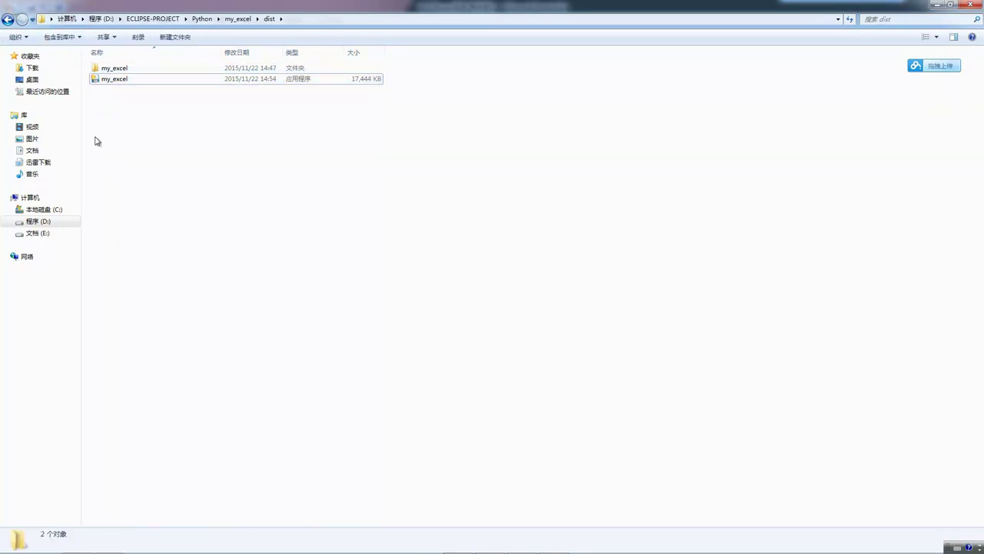
left_click(119, 83)
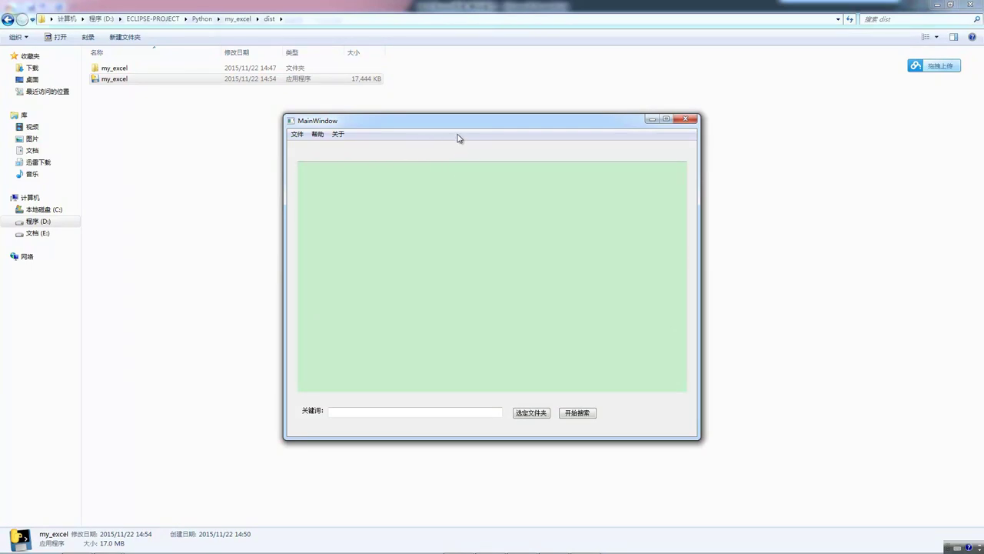
left_click_drag(467, 123, 369, 119)
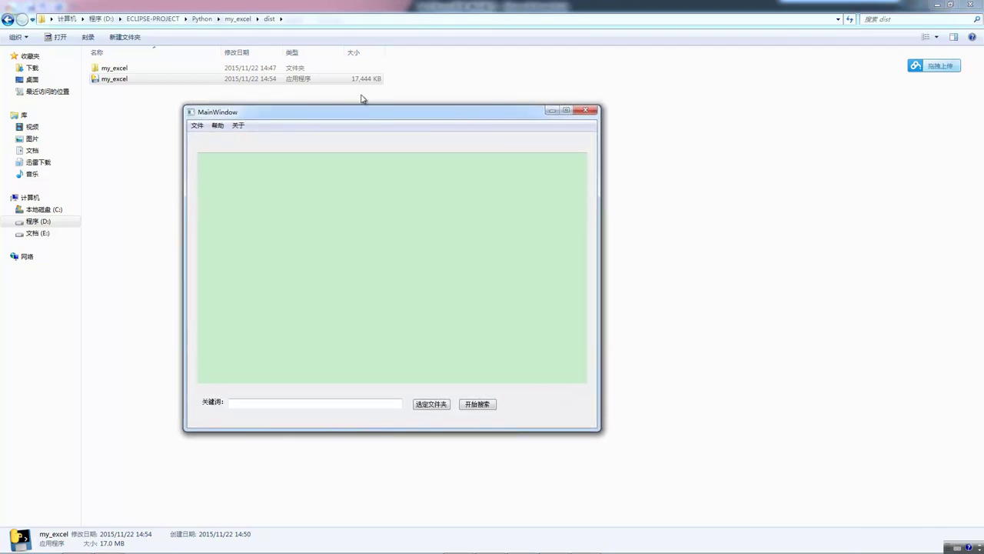
left_click_drag(396, 118, 529, 114)
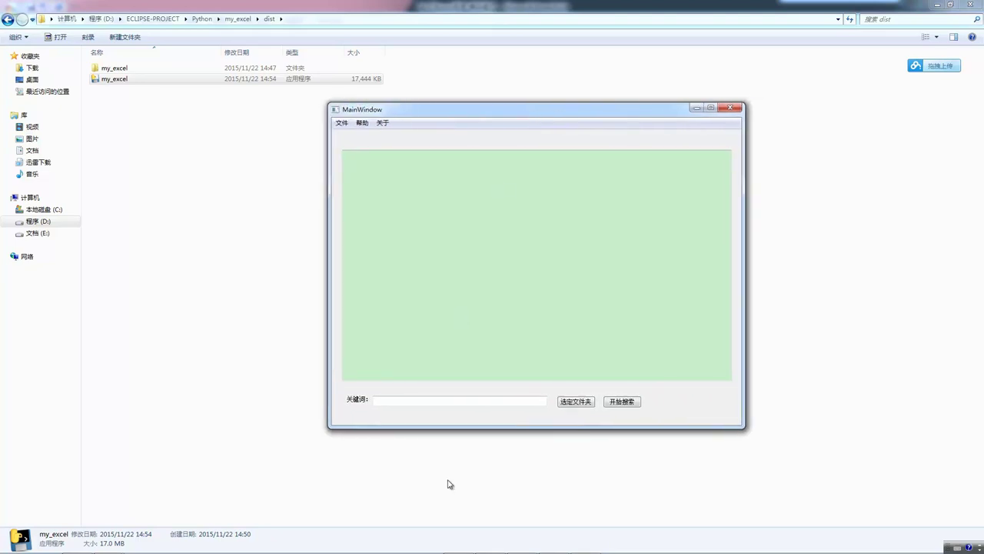
- Enter the keyword 呵呵 and choose D:\ECLIPSE-PROJECT\Python\my_excel\待分类 as the folder to search
left_click(446, 401)
type("呵呵")
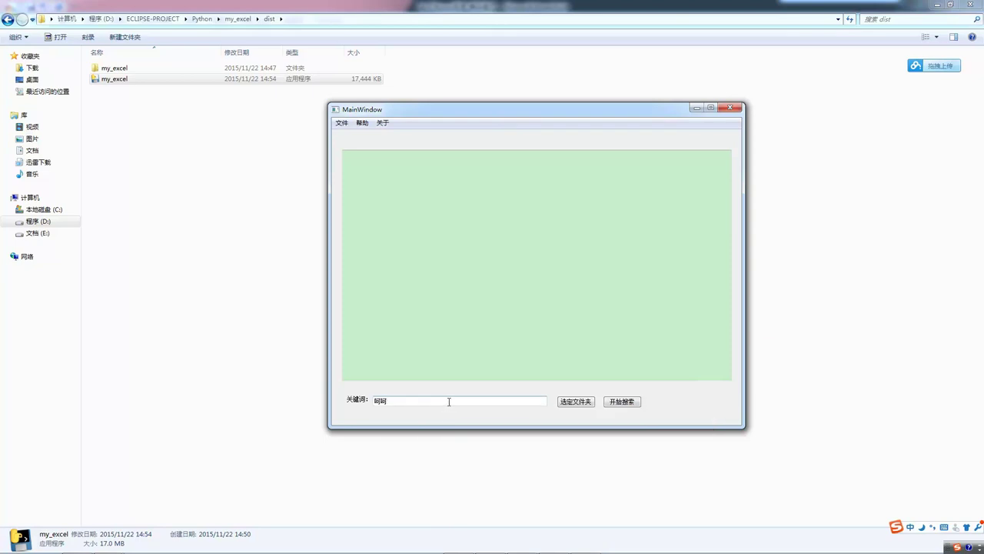
left_click(576, 401)
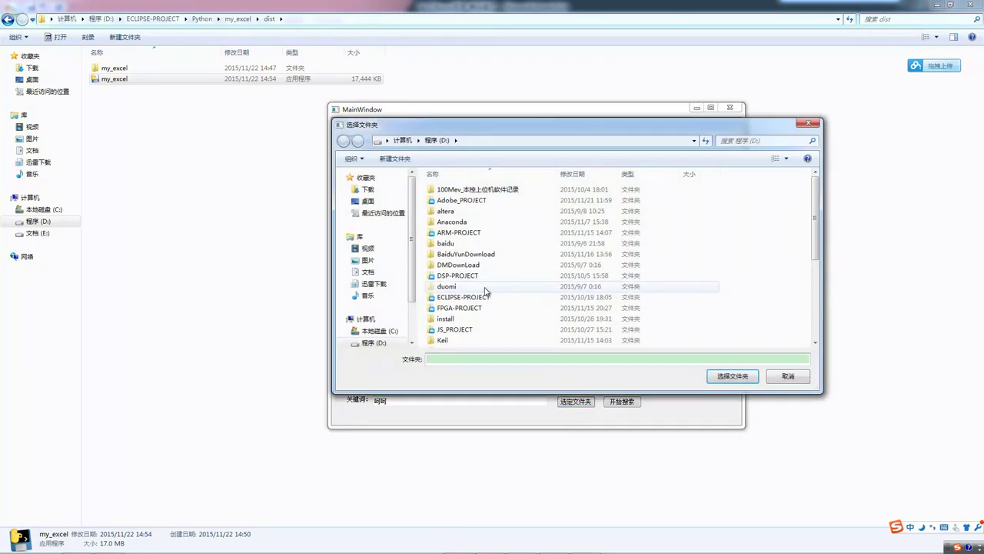
double_click(482, 297)
double_click(458, 244)
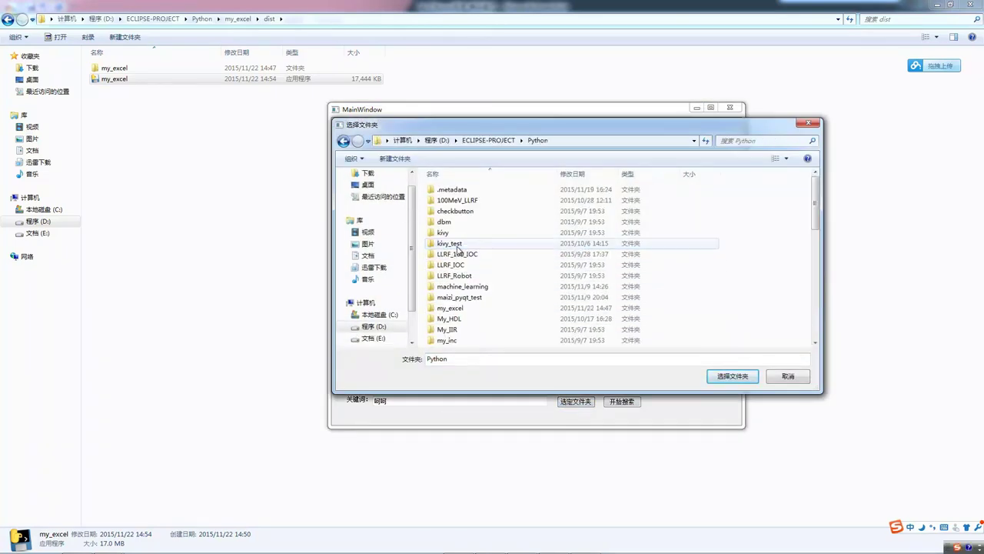
double_click(451, 309)
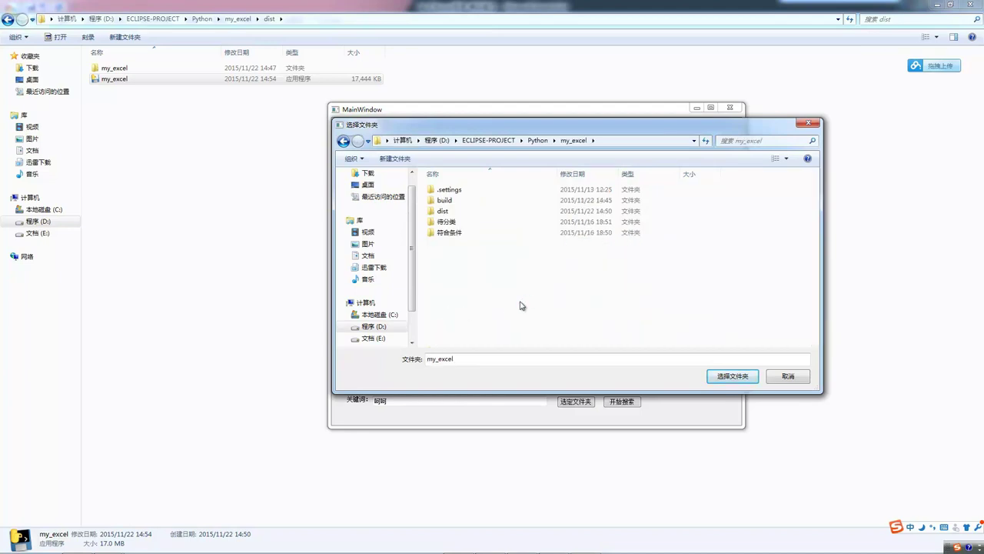
double_click(451, 222)
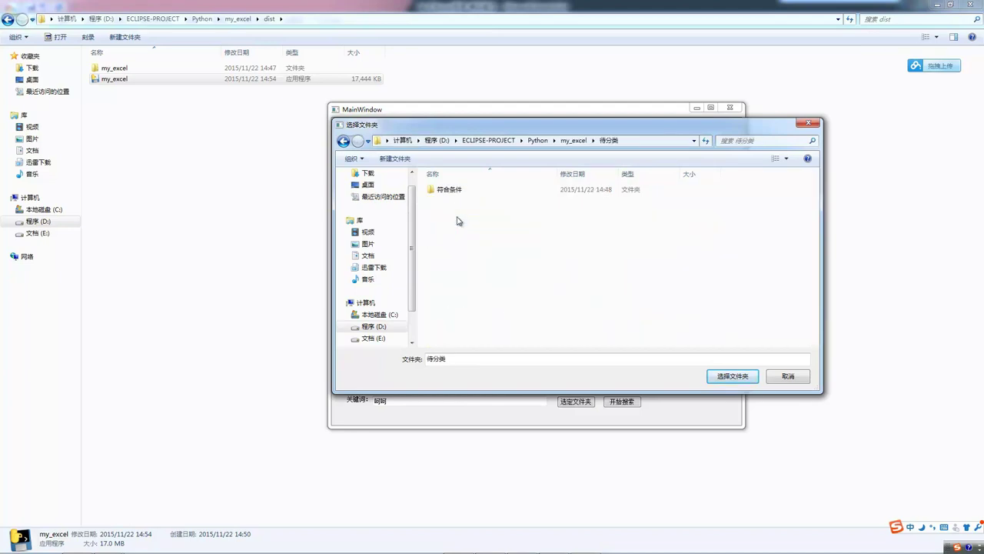
left_click(730, 377)
- Start the keyword search and examine the processing messages in the output area
left_click_drag(502, 112, 535, 106)
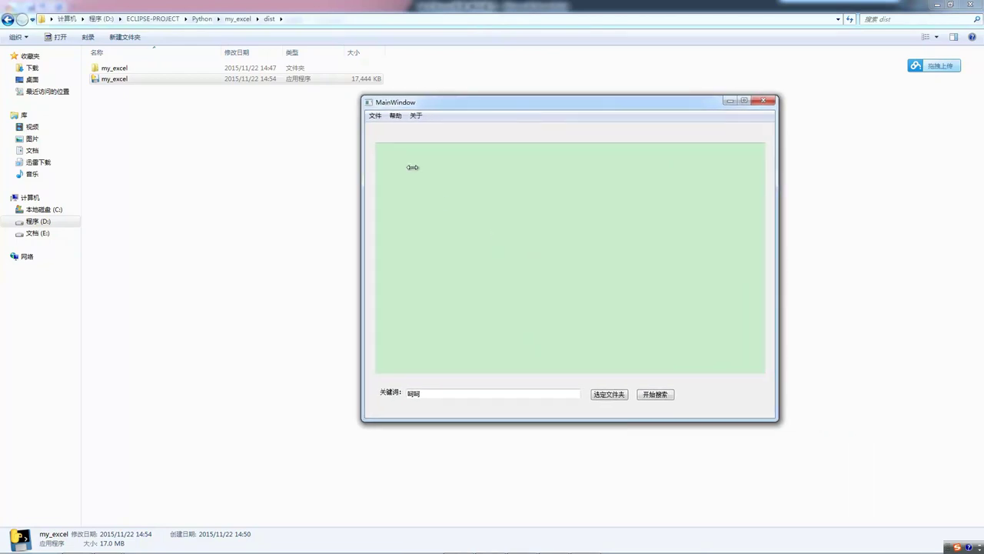
left_click_drag(551, 103, 513, 104)
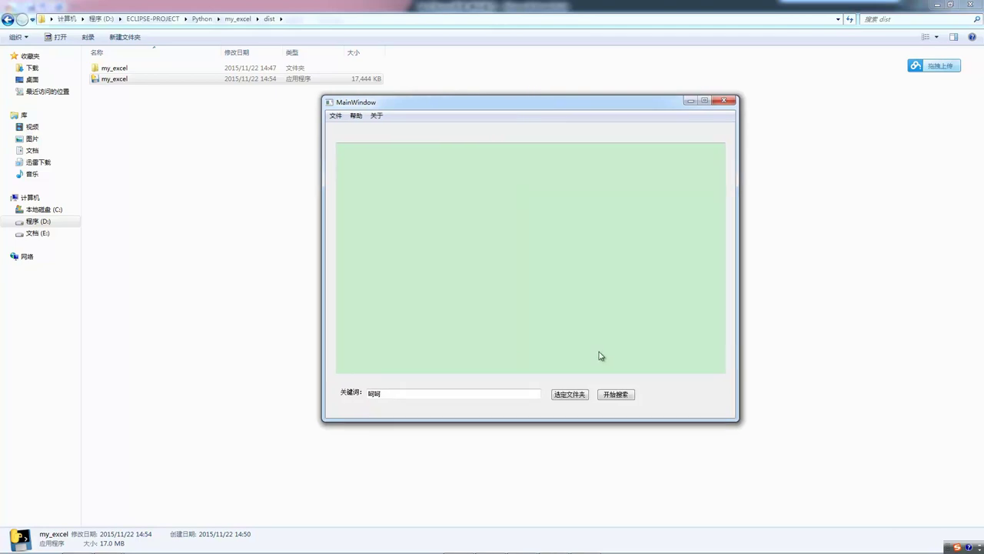
left_click(623, 396)
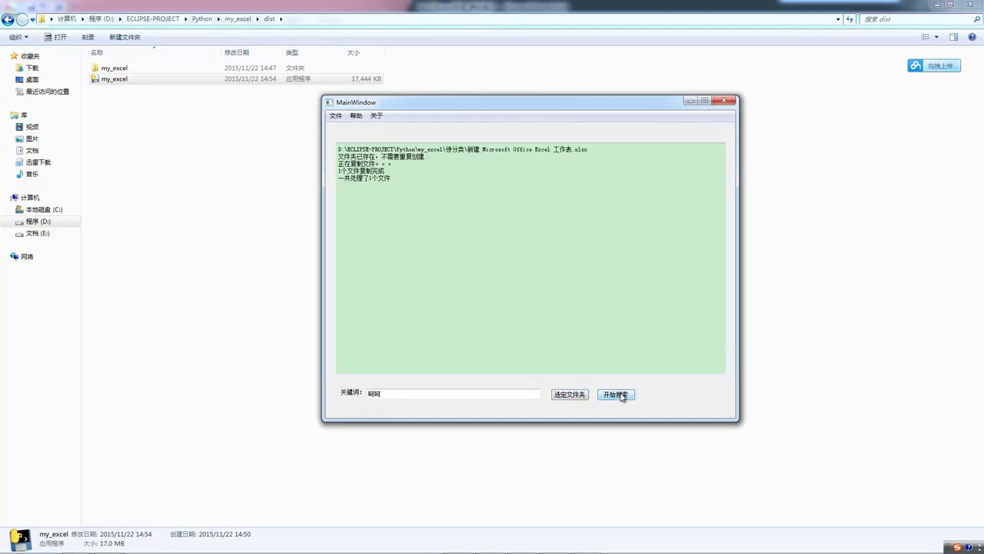
left_click_drag(415, 187, 324, 141)
left_click(435, 185)
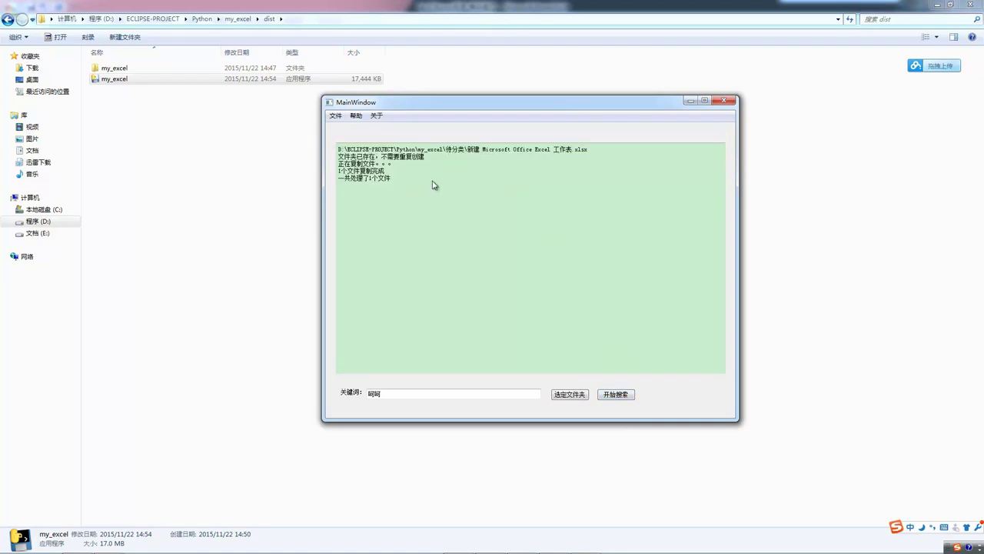
- Close the tested my_excel program and return to the PowerPoint slide on pyinstaller
left_click_drag(504, 107, 478, 114)
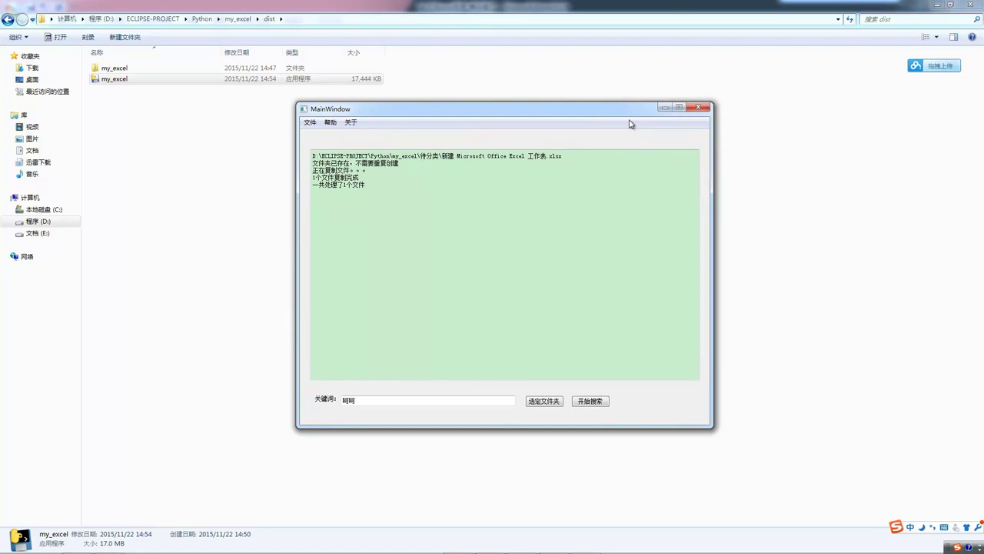
left_click_drag(512, 116, 502, 114)
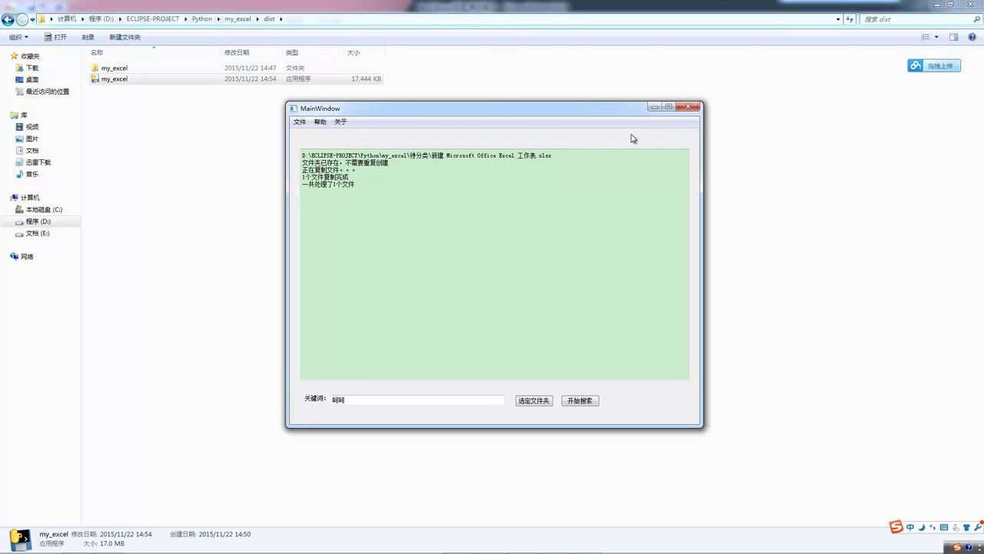
left_click(697, 108)
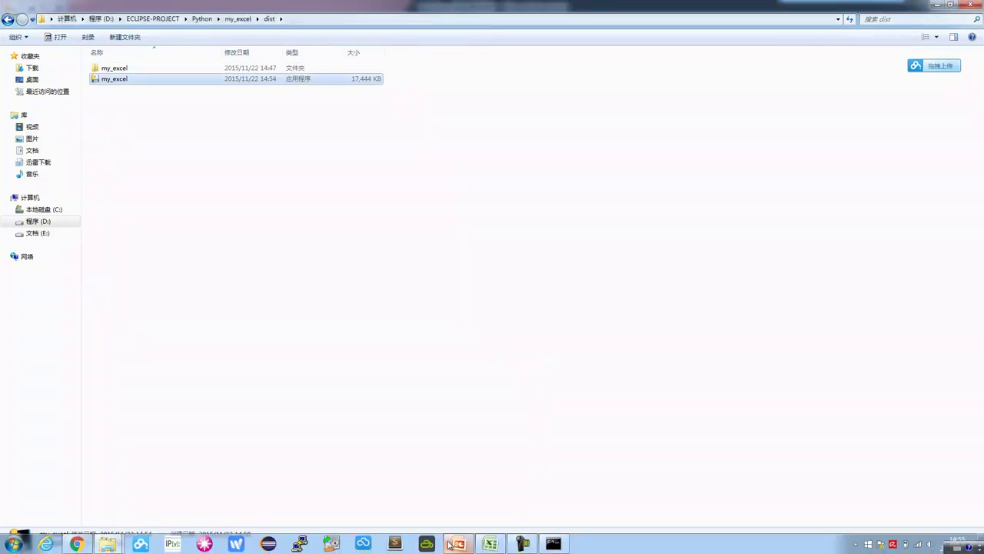
left_click(458, 546)
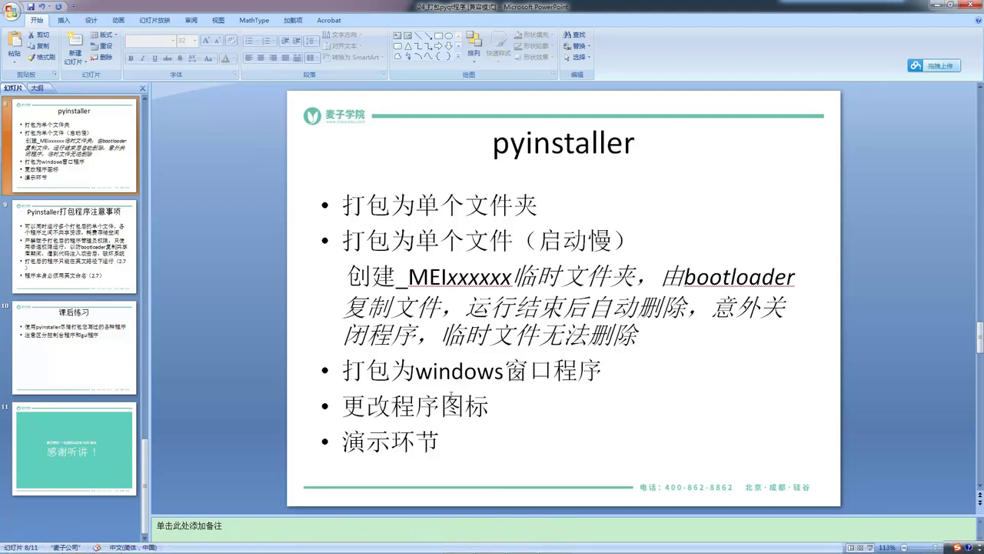
- Return to the dist folder in File Explorer and examine the my_excel application's current icon
mouse_move(114, 536)
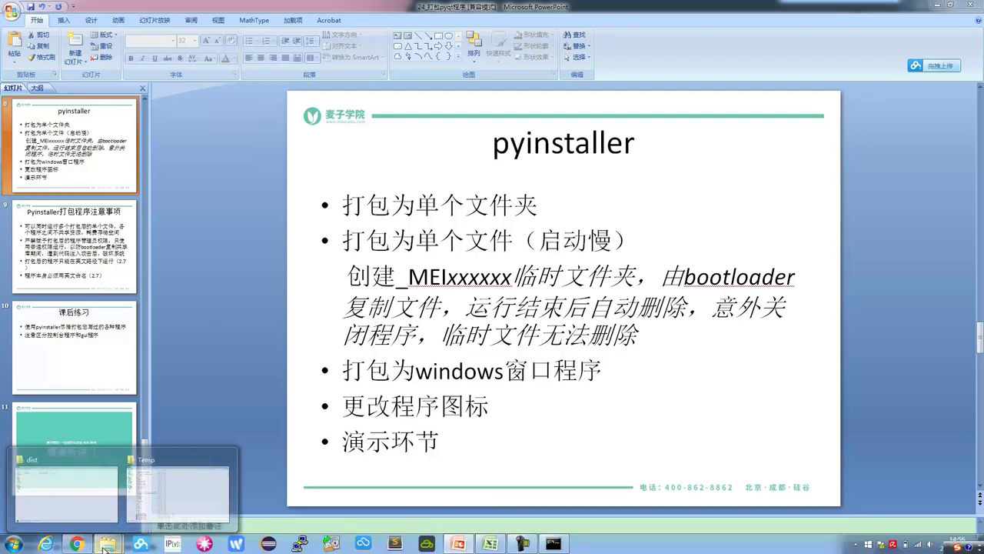
left_click(98, 480)
left_click(196, 131)
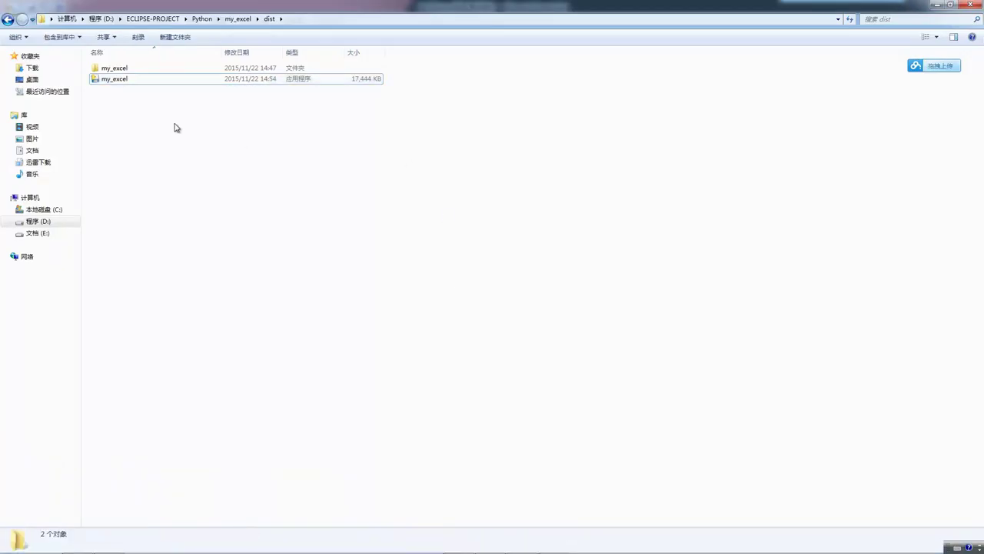
left_click(101, 81)
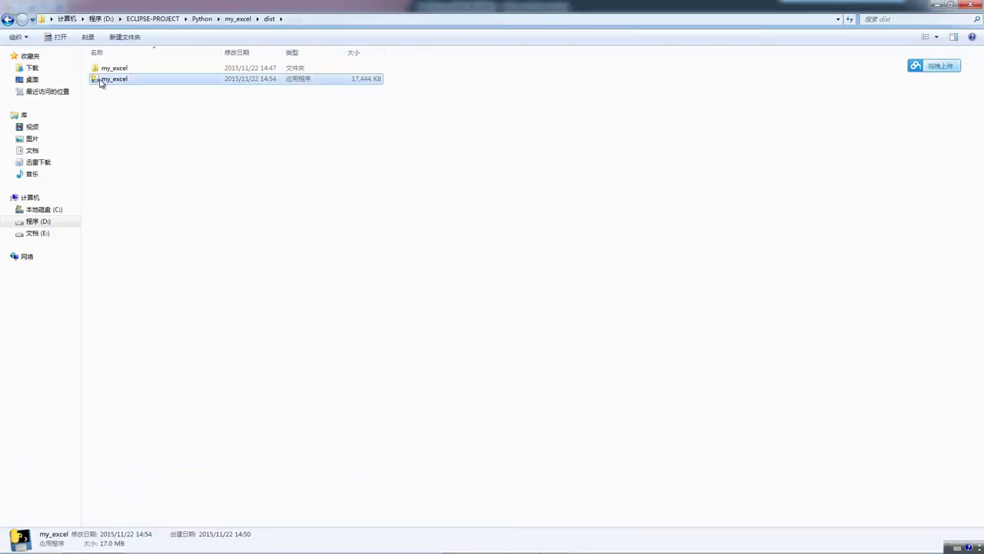
left_click(239, 169)
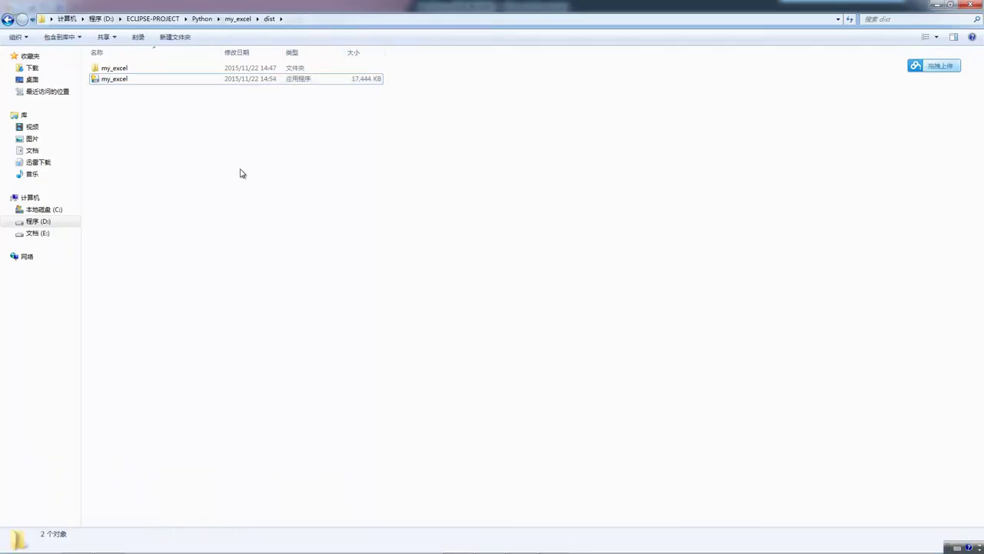
- Go up to the my_excel project folder and check the command prompt before returning to the folder
left_click(243, 21)
left_click(435, 395)
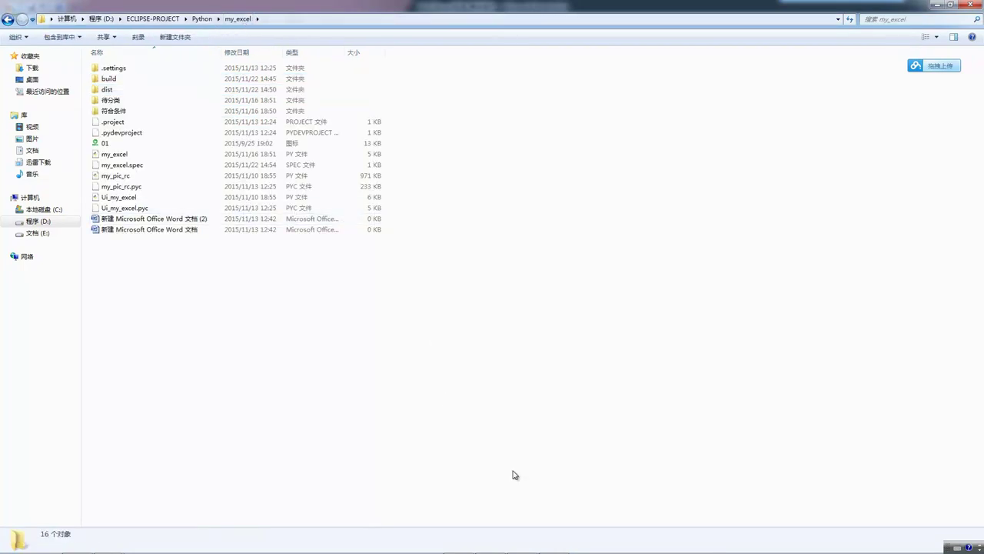
left_click(552, 543)
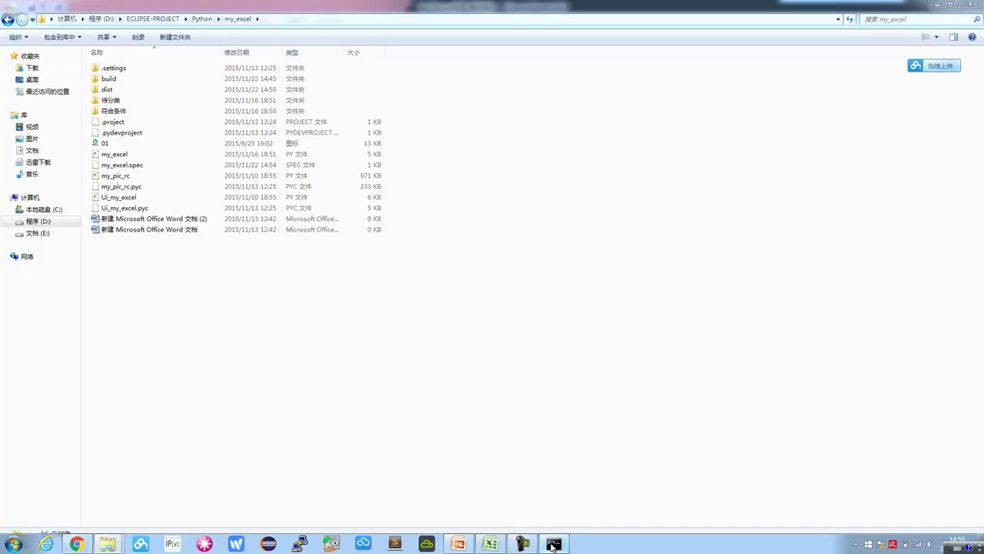
left_click(333, 283)
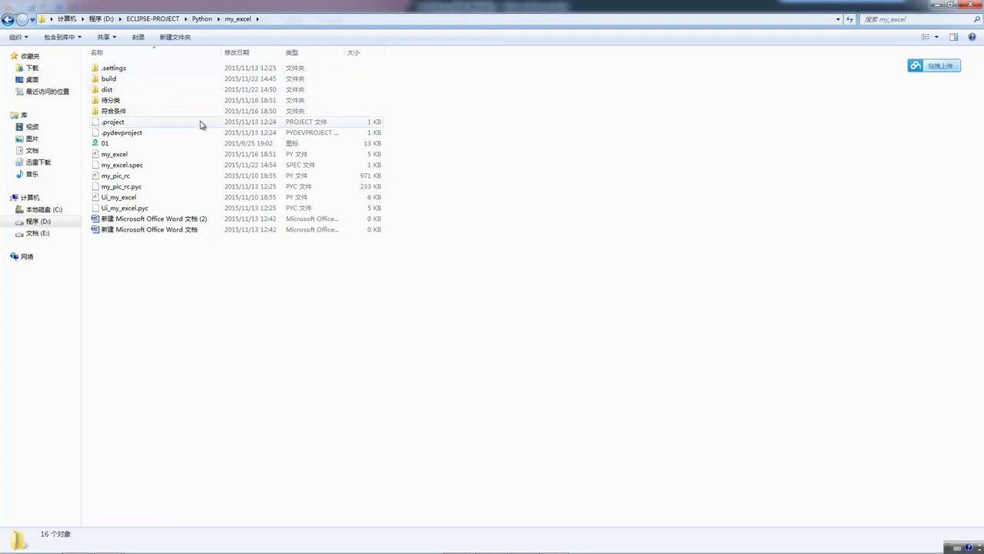
- Preview the 01 icon image in the my_excel project folder and close the viewer
double_click(118, 145)
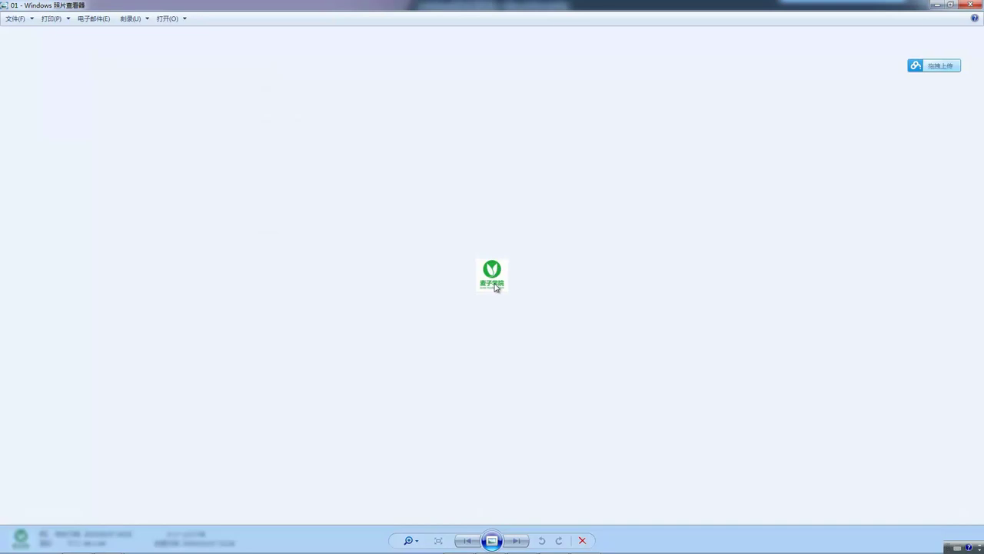
left_click(952, 5)
left_click(966, 6)
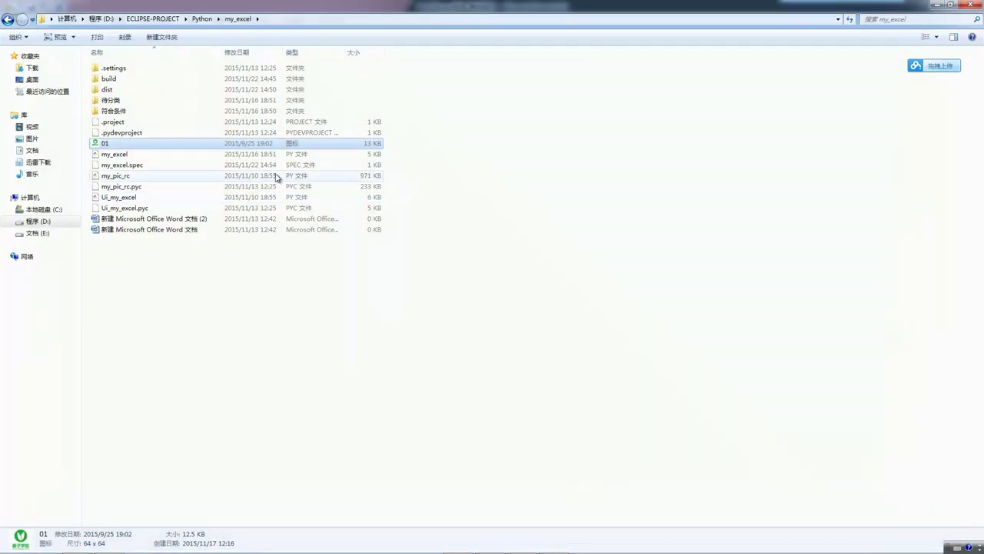
- Copy the full path of the my_excel project folder
left_click(281, 20)
key("cmd+c")
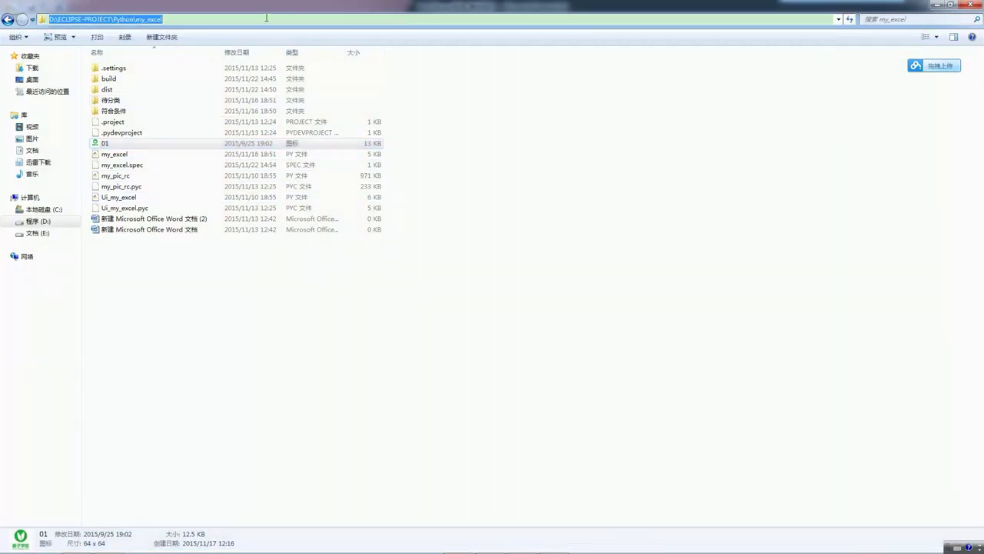
left_click(219, 319)
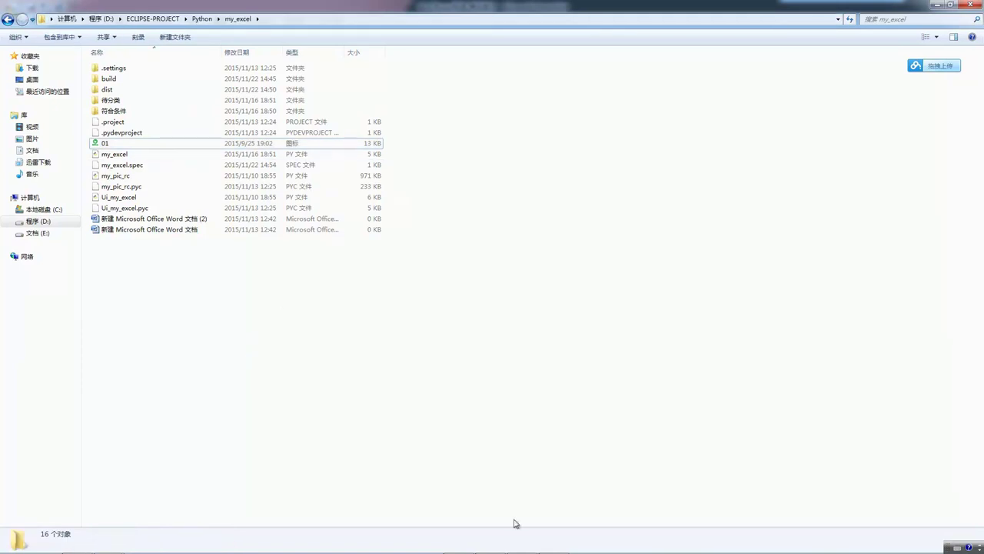
- In the command prompt, recall the pyinstaller -F -w command and add the -i option with the copied folder path before my_excel.py
mouse_move(514, 550)
left_click(554, 544)
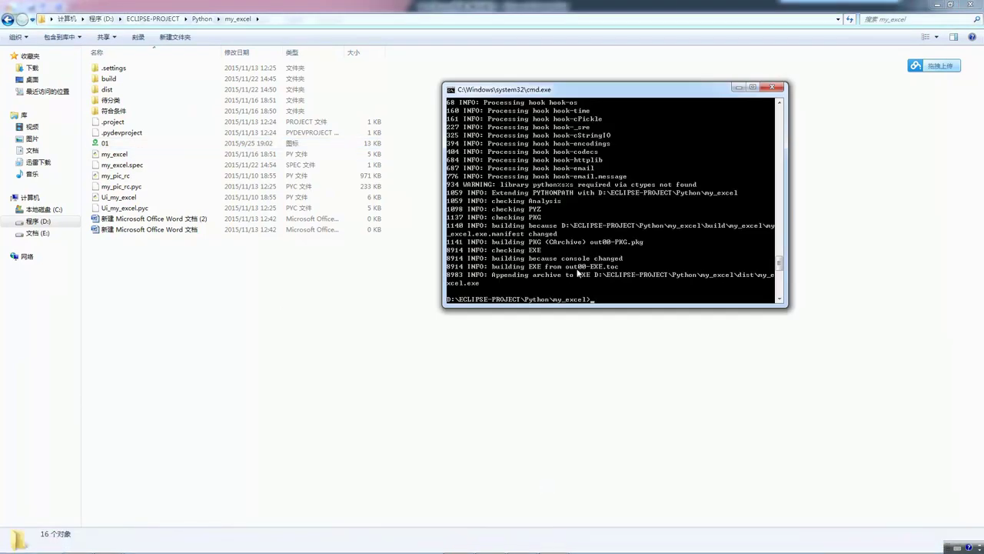
key("Up")
type("-i")
right_click(678, 300)
left_click(702, 327)
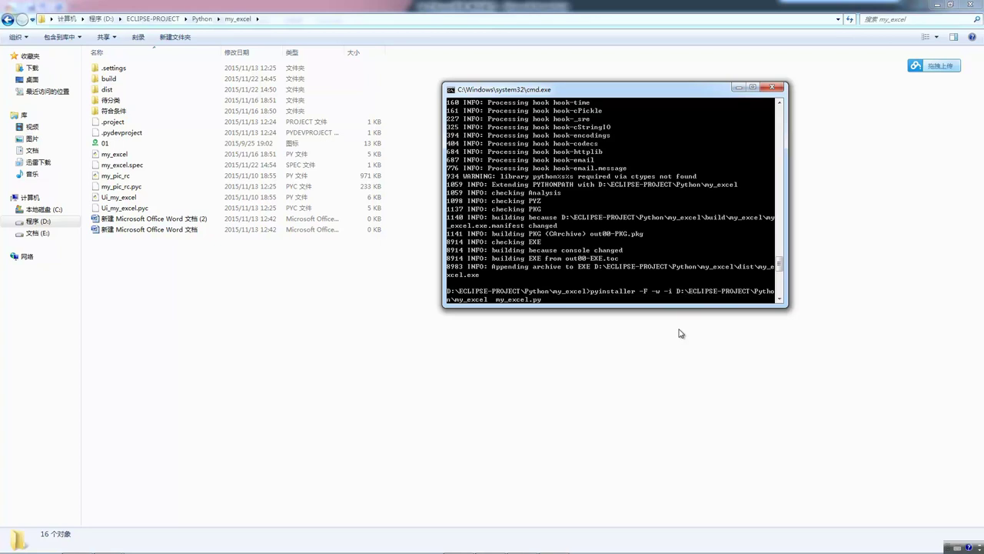
- Double every backslash in the icon path and append 01.ico, giving D:\\ECLIPSE-PROJECT\\Python\\my_excel\\01.ico
type("\\")
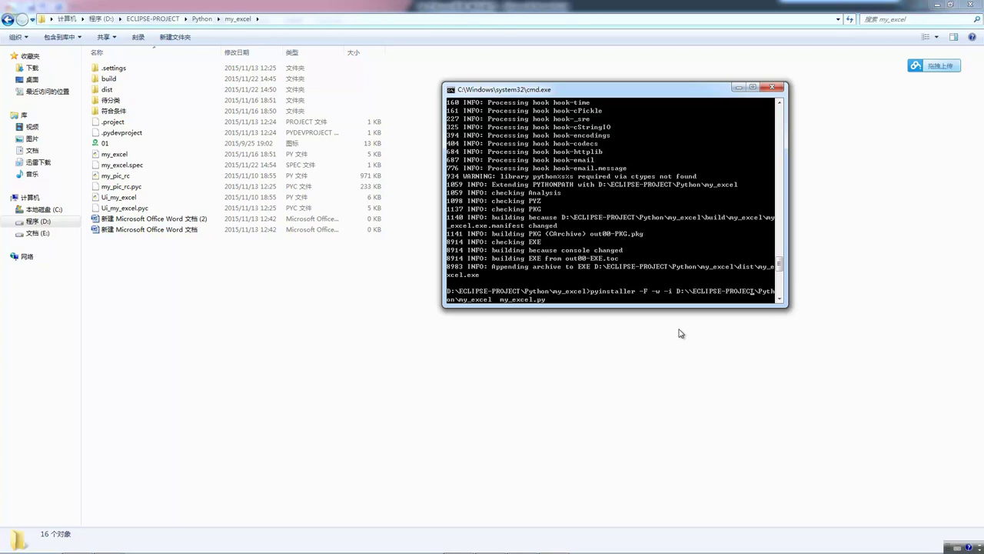
type("\\")
type("\\")
type("\\\\")
type("01.ico")
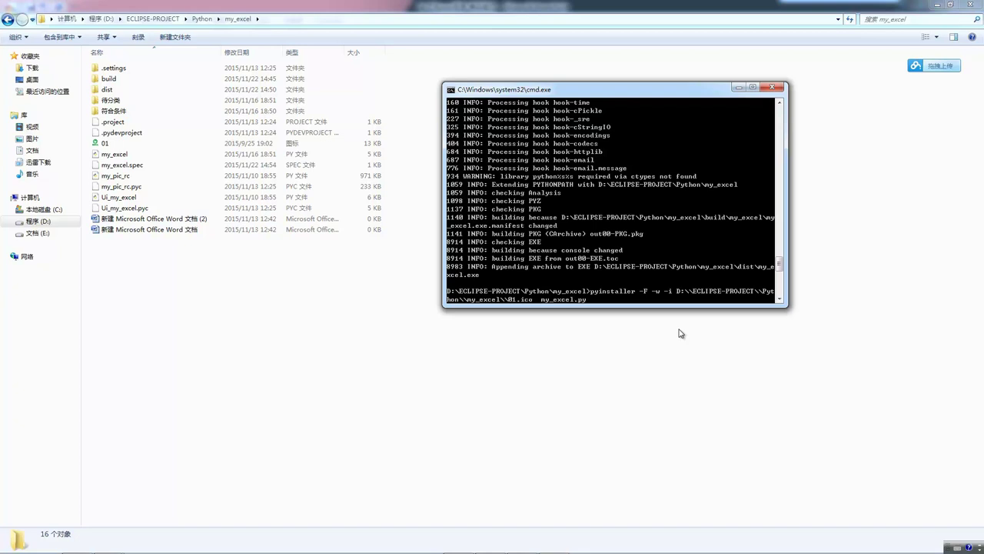
- Check the 01 icon file's type in its properties, then close them
left_click(97, 144)
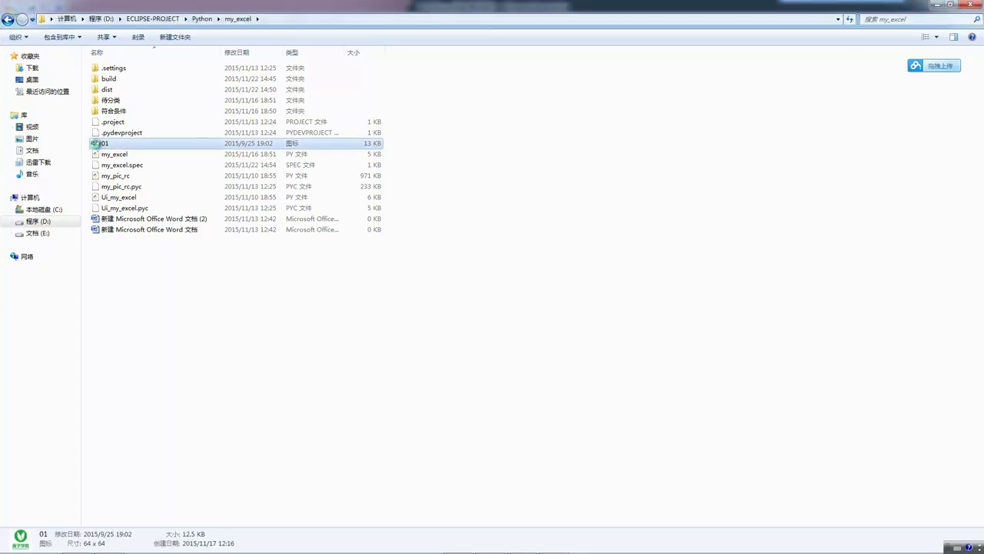
right_click(96, 144)
left_click(146, 443)
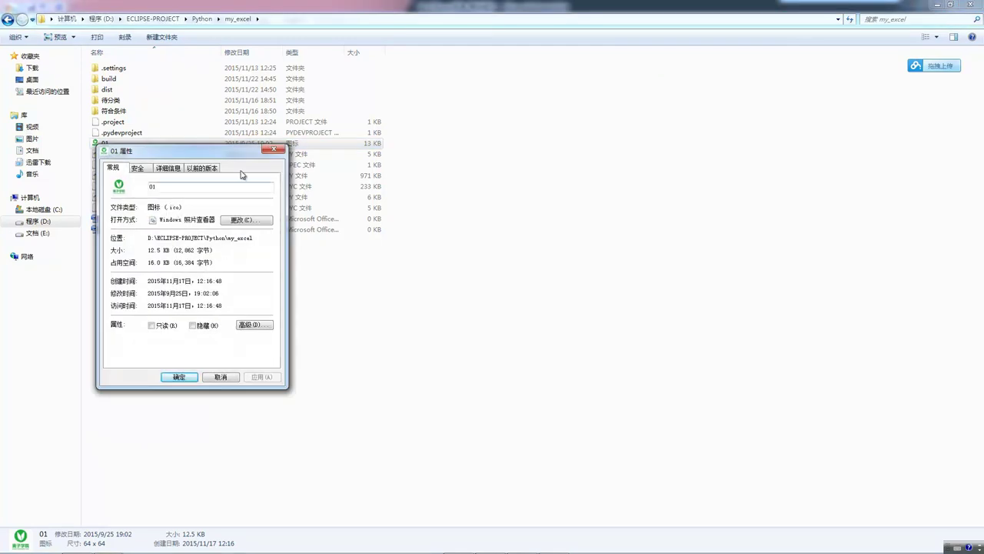
left_click(275, 149)
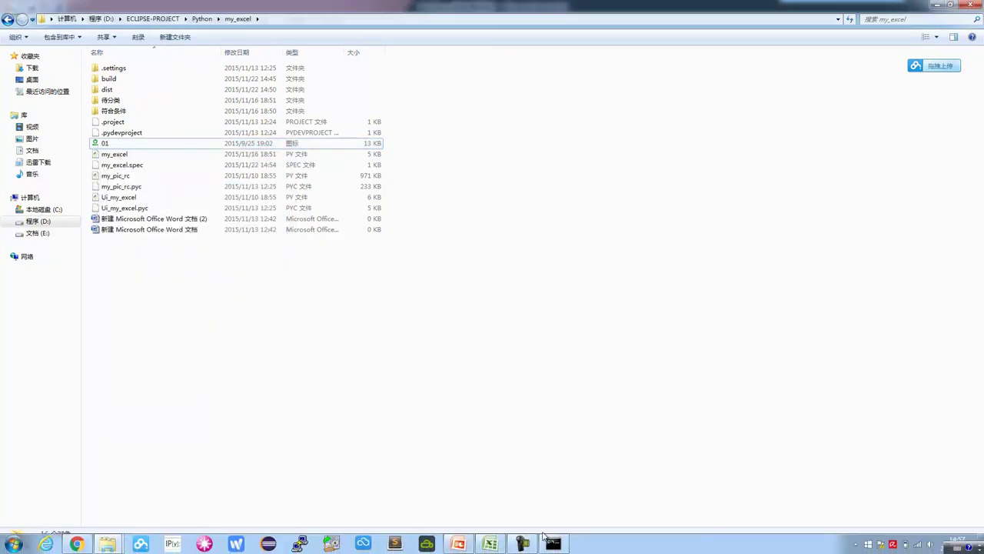
- Run the prepared pyinstaller command in the command prompt and open the dist folder
left_click(551, 543)
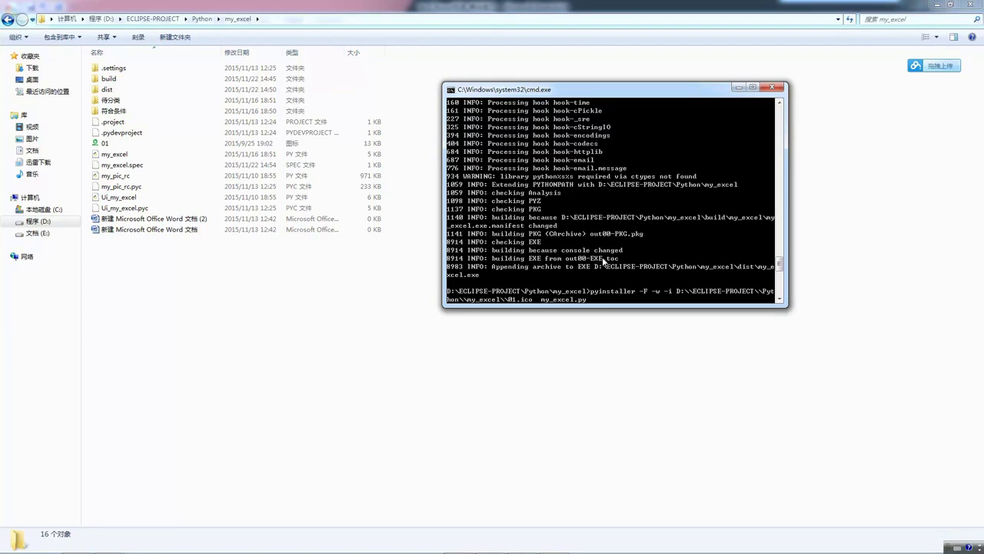
key("Return")
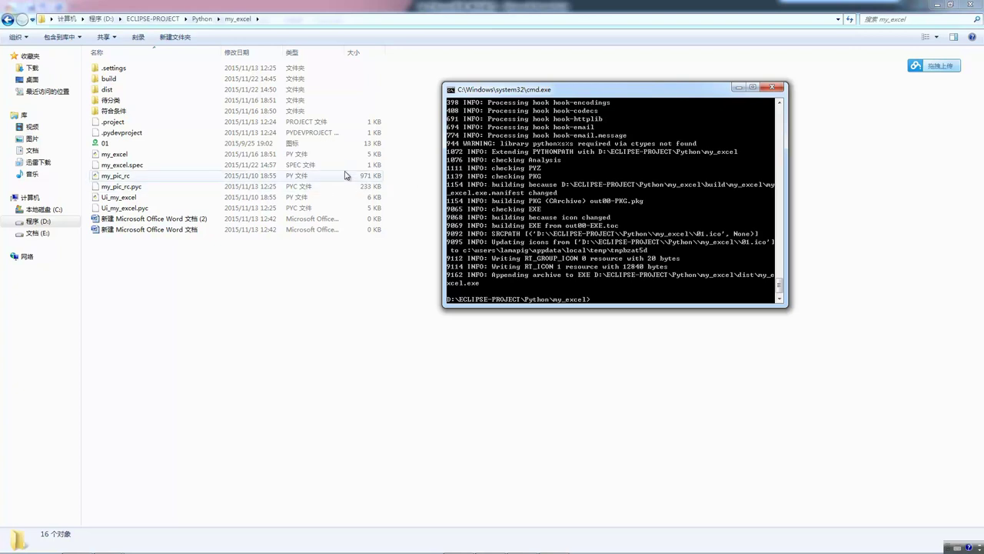
double_click(128, 90)
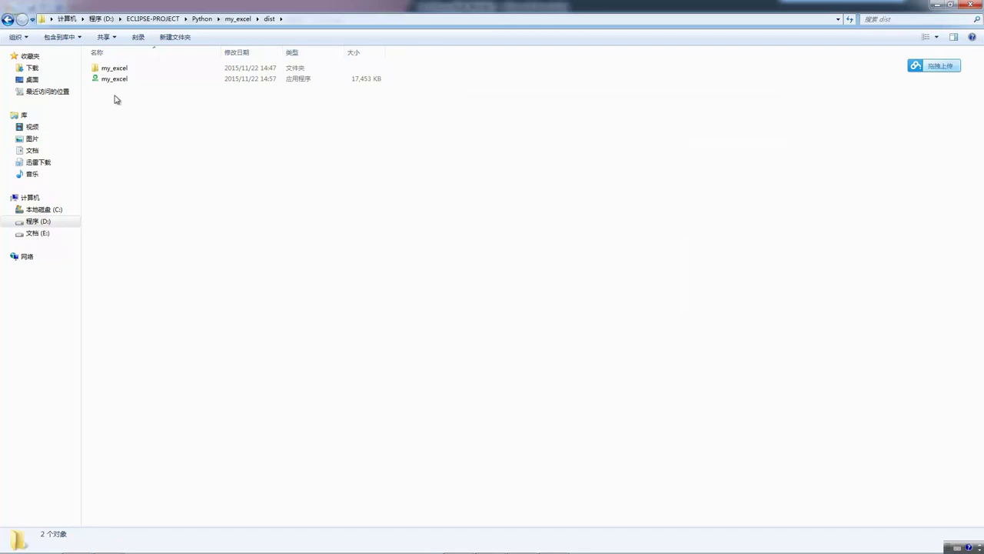
- Examine the rebuilt my_excel application's icon in the file list and the details area
left_click(111, 80)
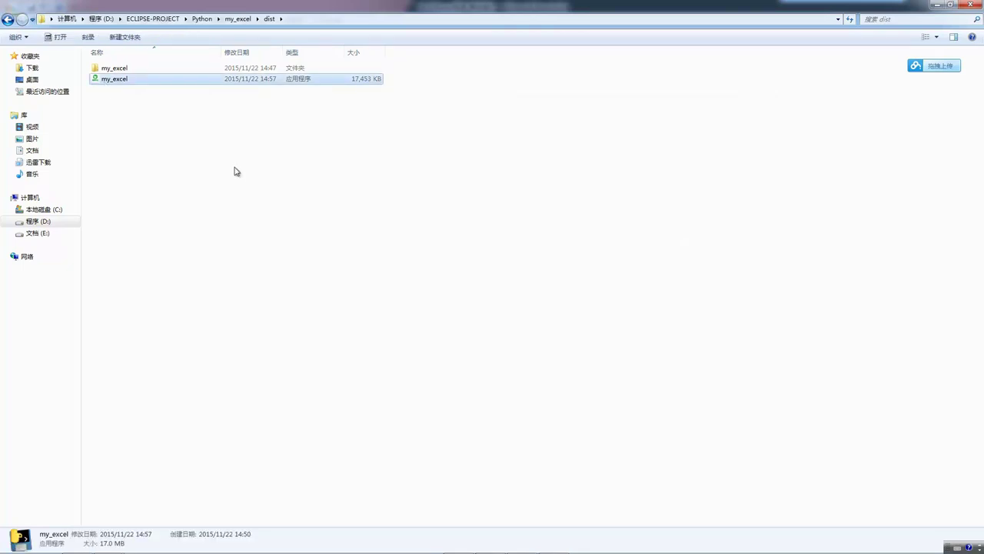
left_click(147, 130)
left_click(99, 80)
left_click(126, 116)
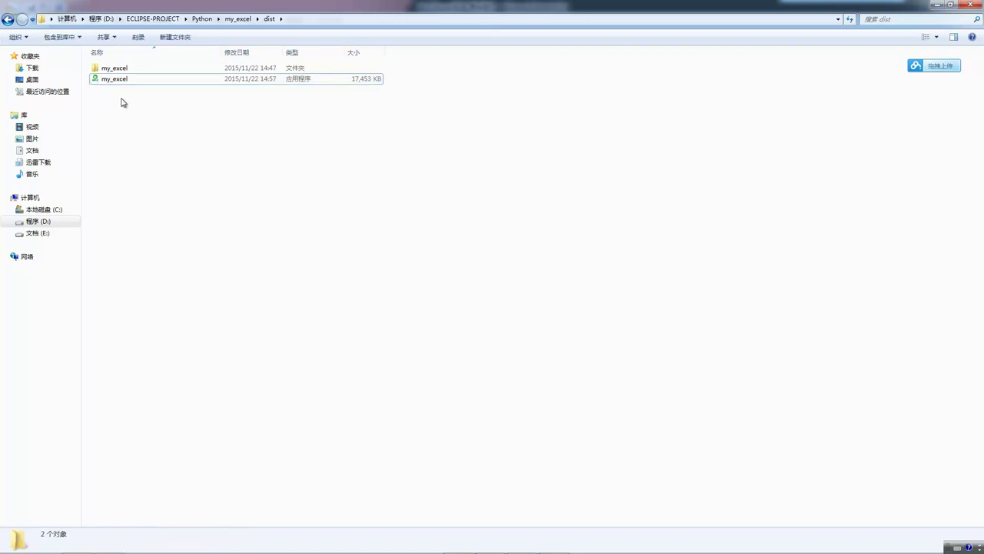
left_click(115, 79)
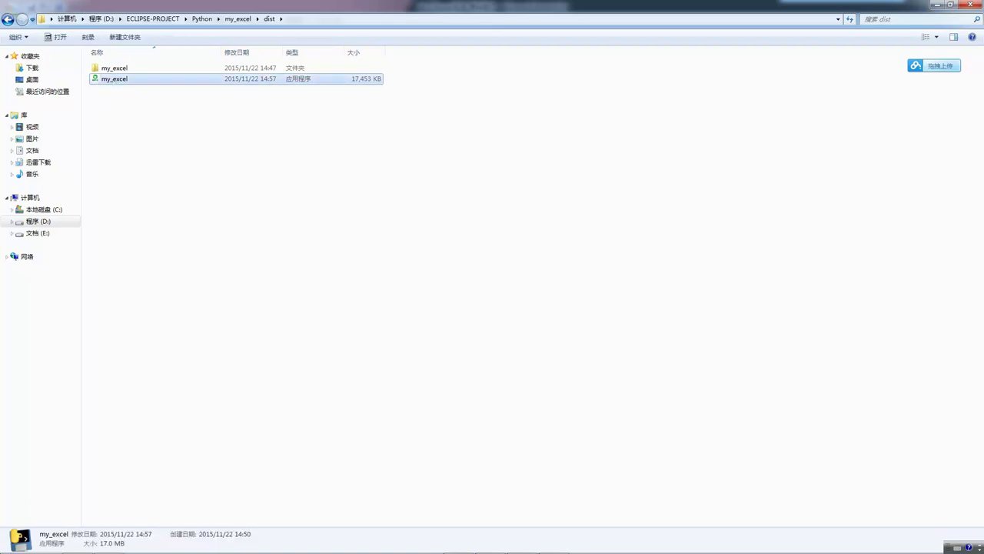
mouse_move(29, 544)
left_click(131, 121)
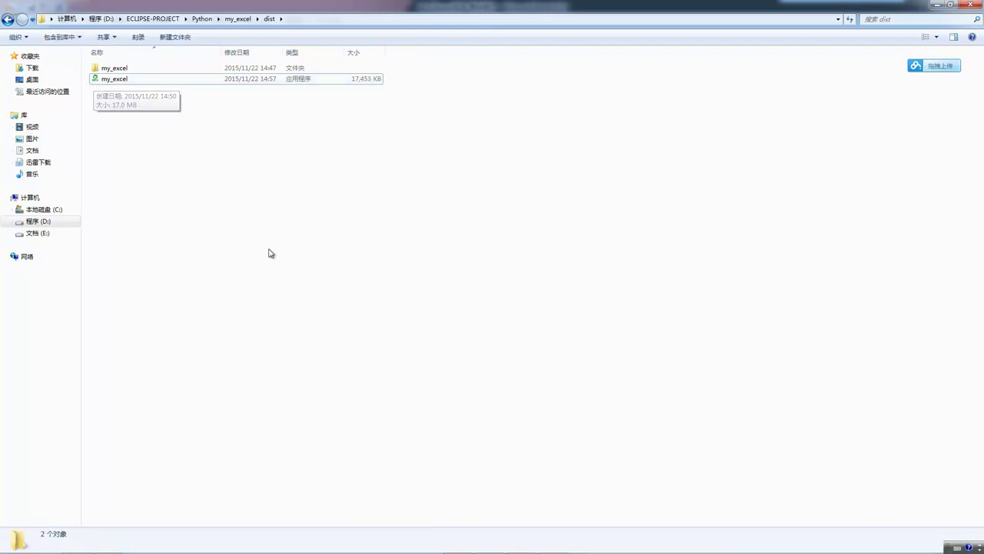
- Launch the rebuilt my_excel application and enter 呵呵 as the search keyword
double_click(128, 81)
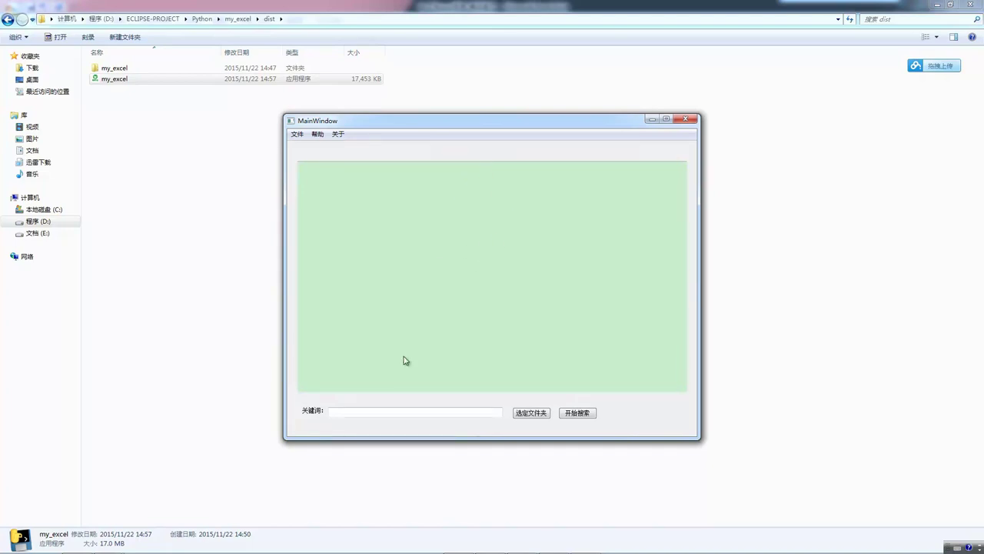
type("呵呵")
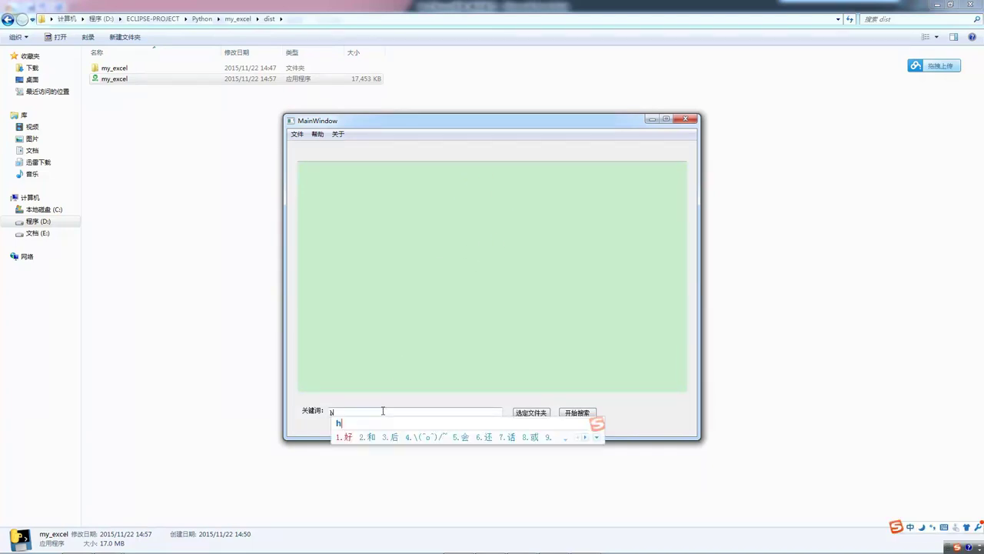
- Select the folder D:\ECLIPSE-PROJECT\Python\my_excel as the search location and start the search
left_click(529, 413)
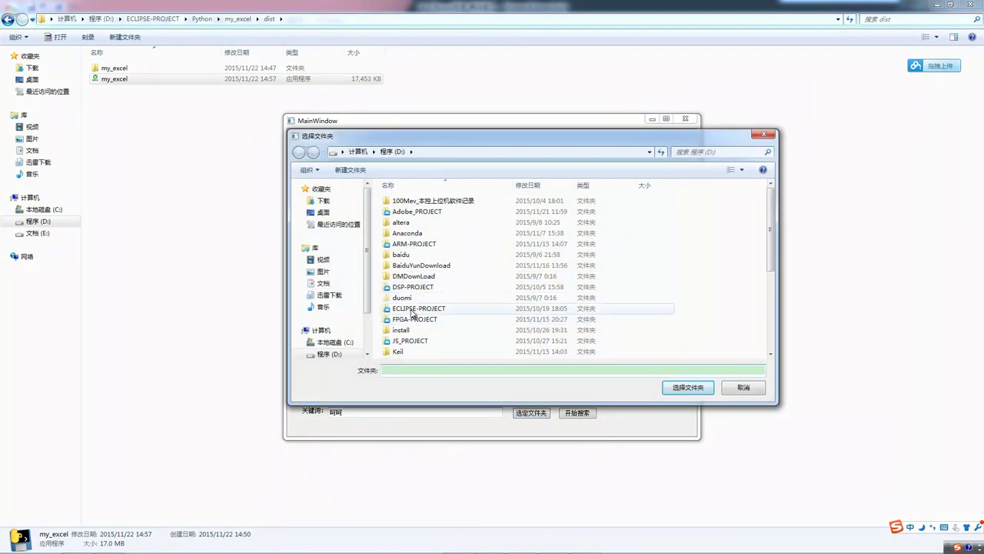
double_click(412, 310)
left_click(406, 257)
double_click(408, 259)
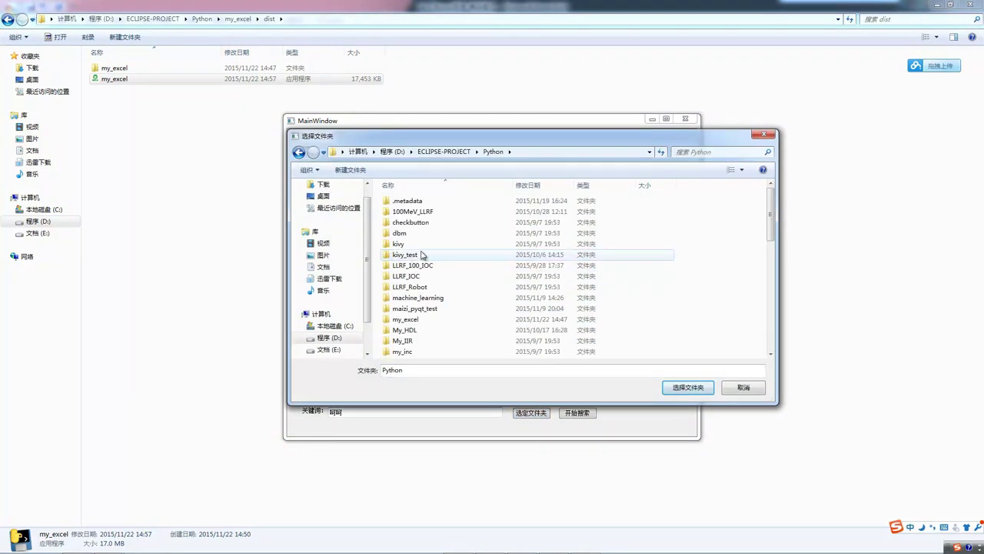
double_click(419, 320)
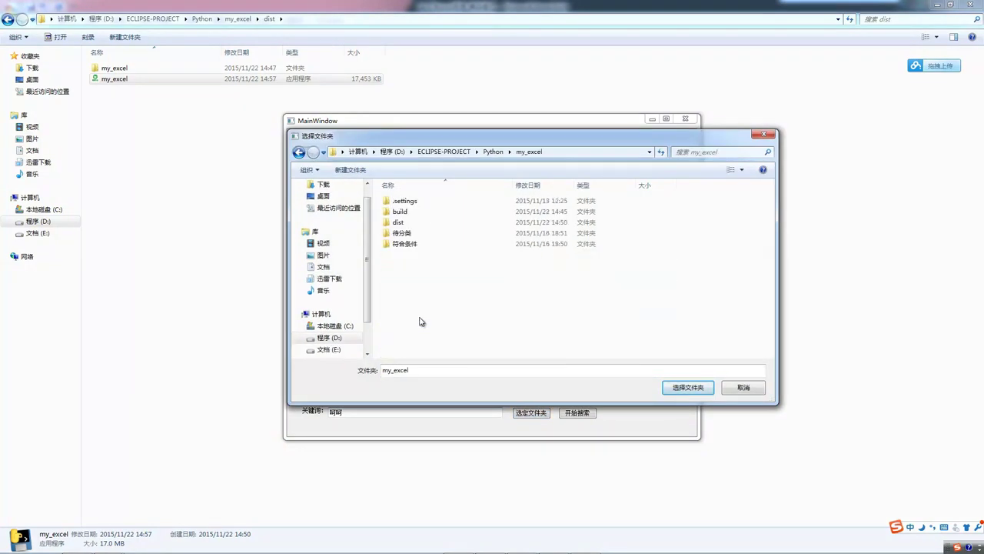
left_click(689, 388)
left_click(579, 415)
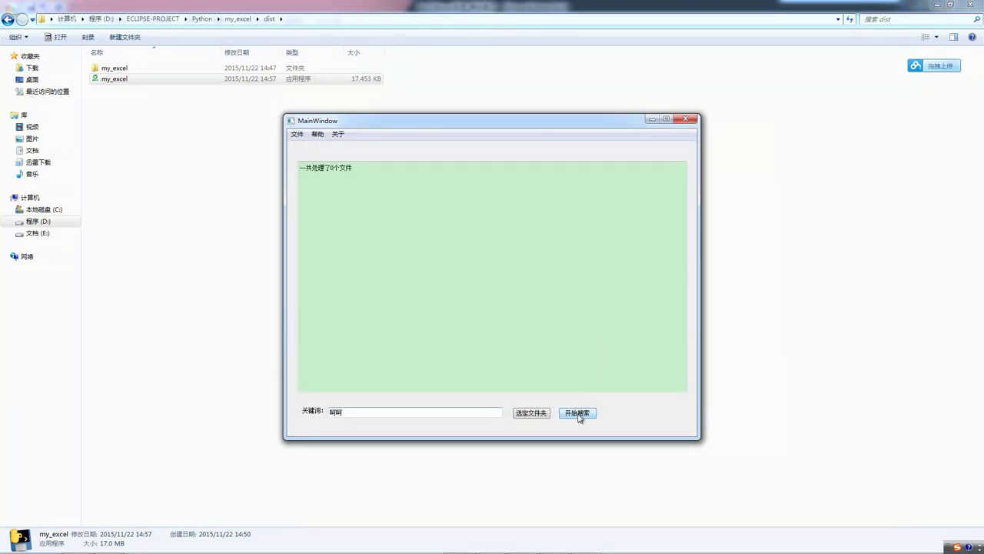
- Change the search location to the 待分类 subfolder of my_excel and run the keyword search again
left_click_drag(433, 135, 497, 127)
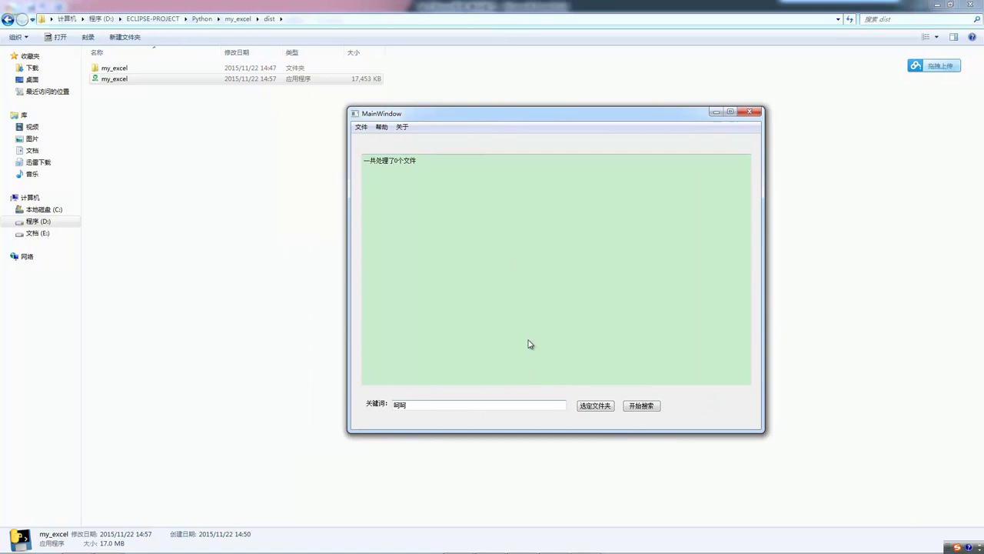
left_click(590, 407)
double_click(495, 302)
double_click(506, 252)
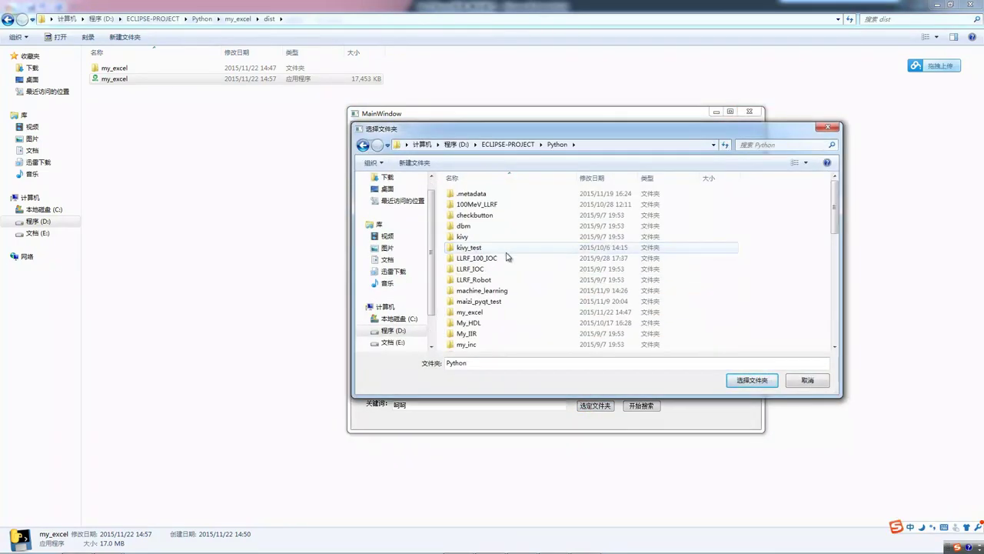
double_click(470, 311)
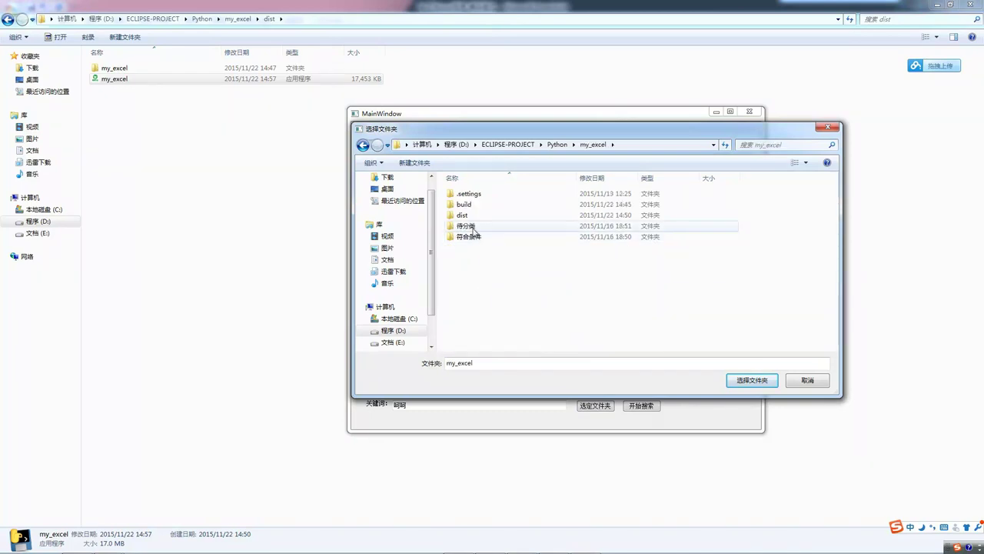
double_click(470, 228)
left_click(751, 379)
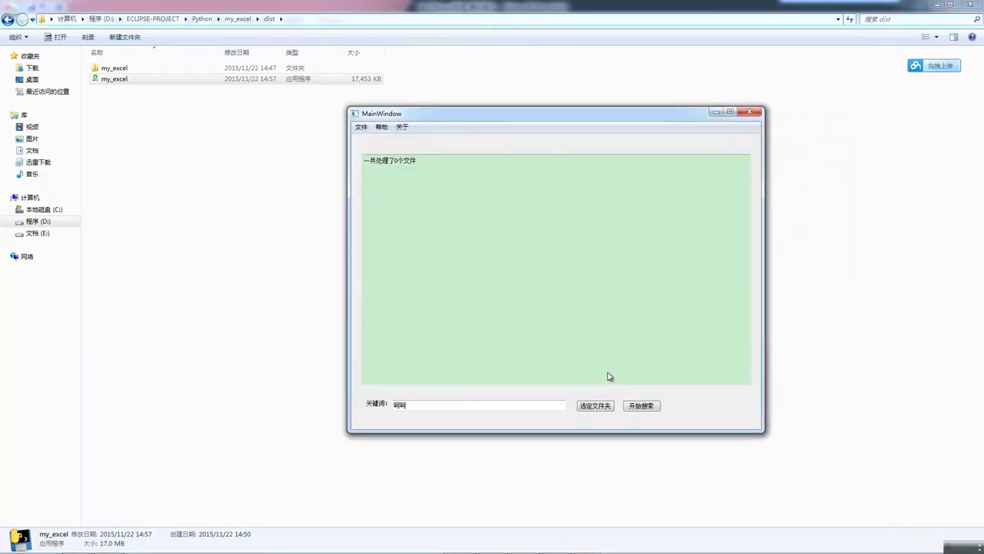
left_click(642, 406)
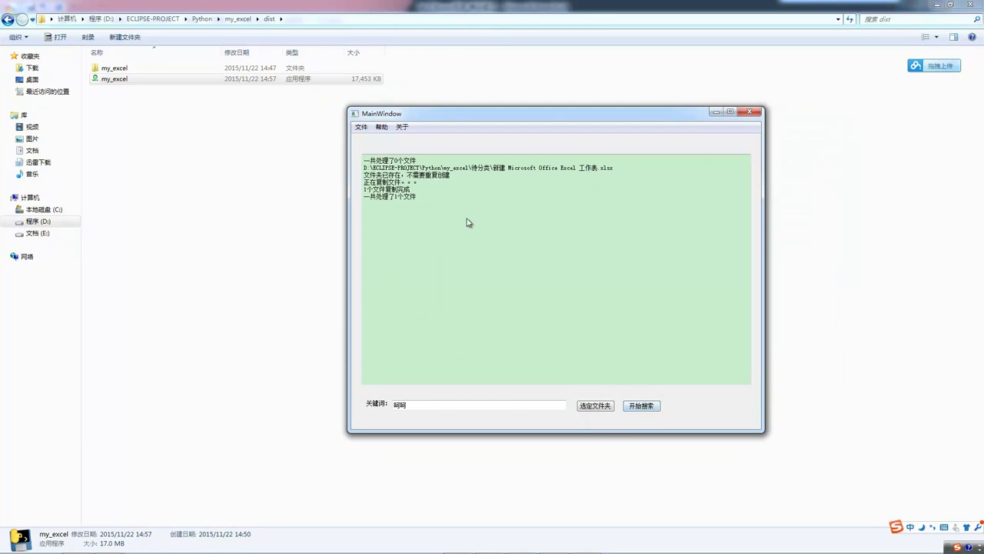
- Review the processing messages in the output area and close the my_excel program
left_click_drag(407, 192, 450, 222)
left_click(467, 238)
left_click(750, 112)
- Compare the icons of the my_excel application and the my_excel folder in the dist folder
left_click(443, 282)
left_click(105, 79)
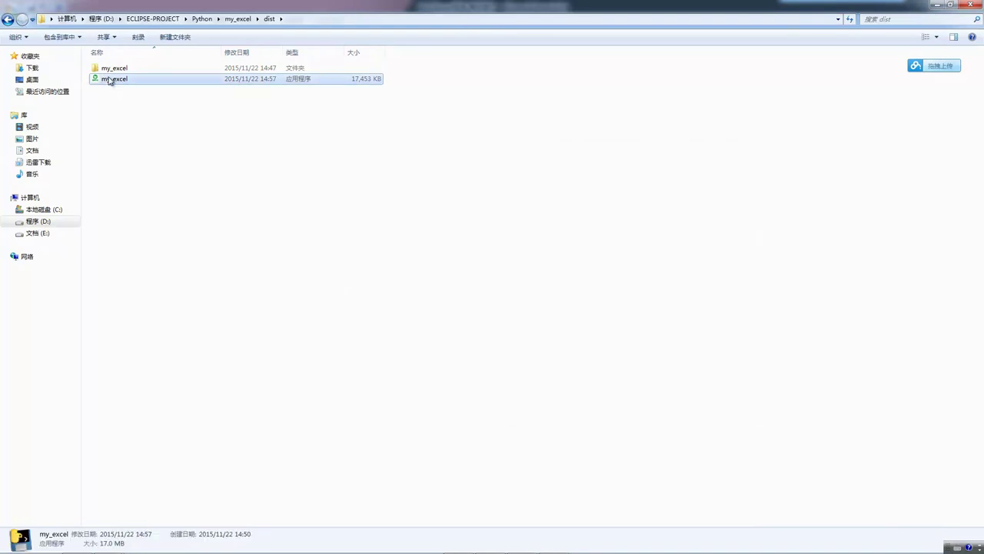
left_click(423, 268)
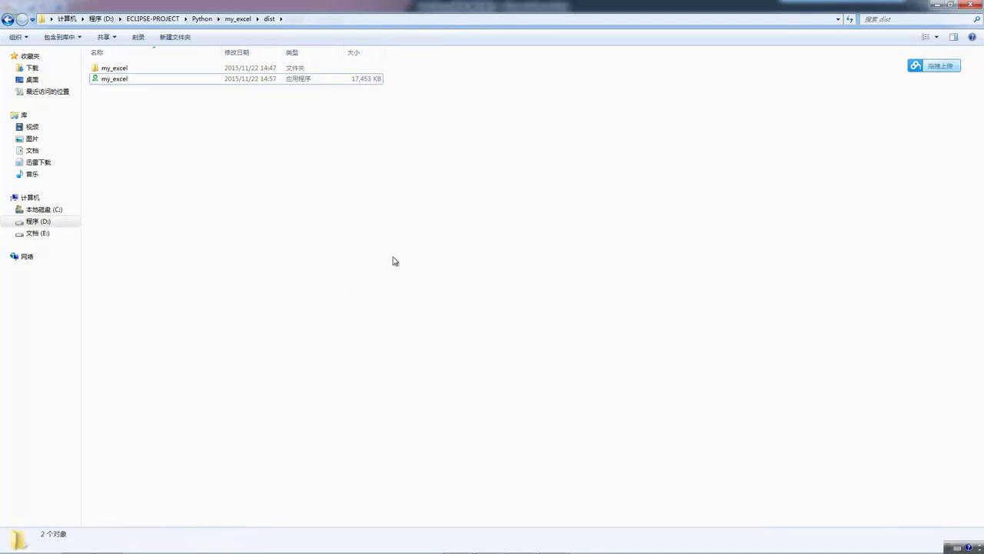
left_click_drag(374, 216, 117, 67)
left_click(310, 229)
left_click(121, 82)
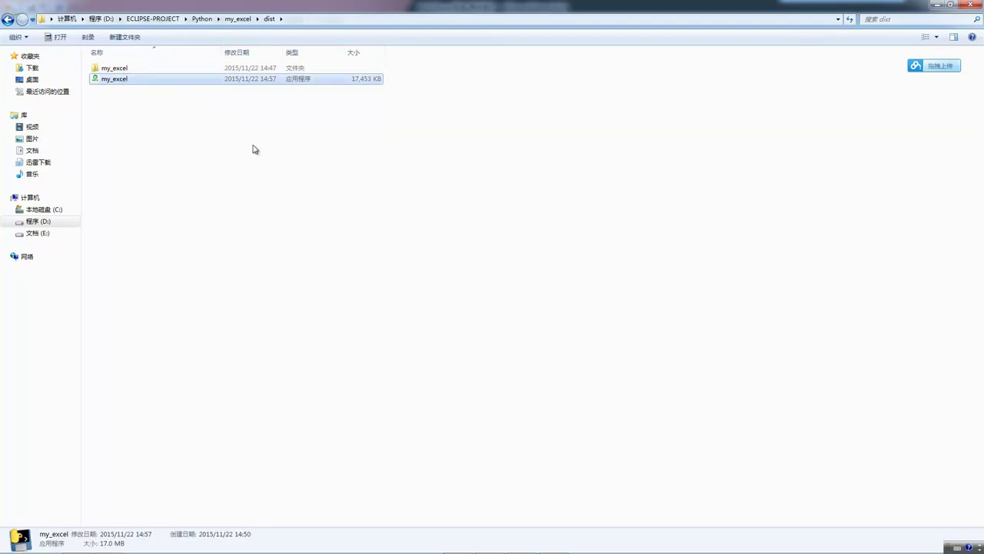
left_click(373, 210)
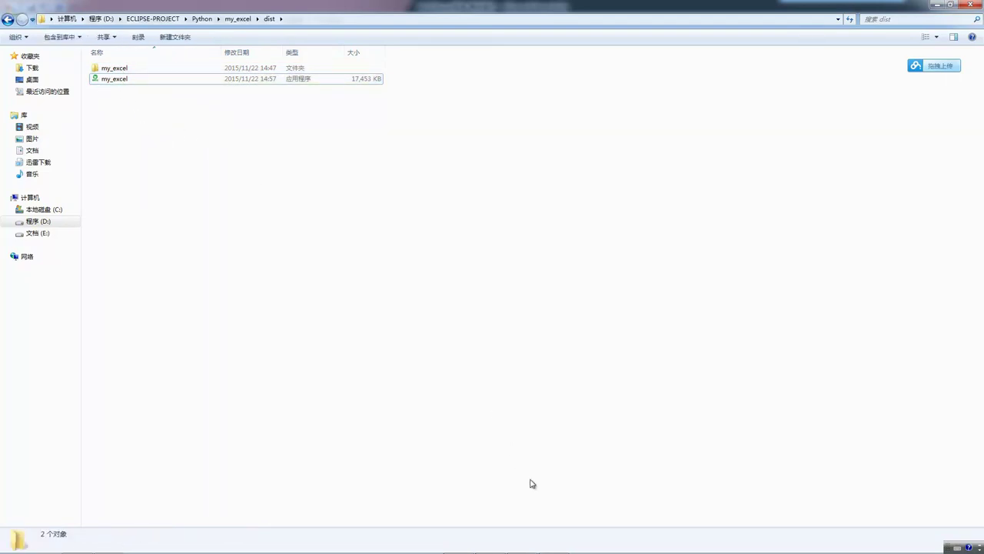
- Switch to PowerPoint and show slide 9, Pyinstaller打包程序注意事项
mouse_move(523, 551)
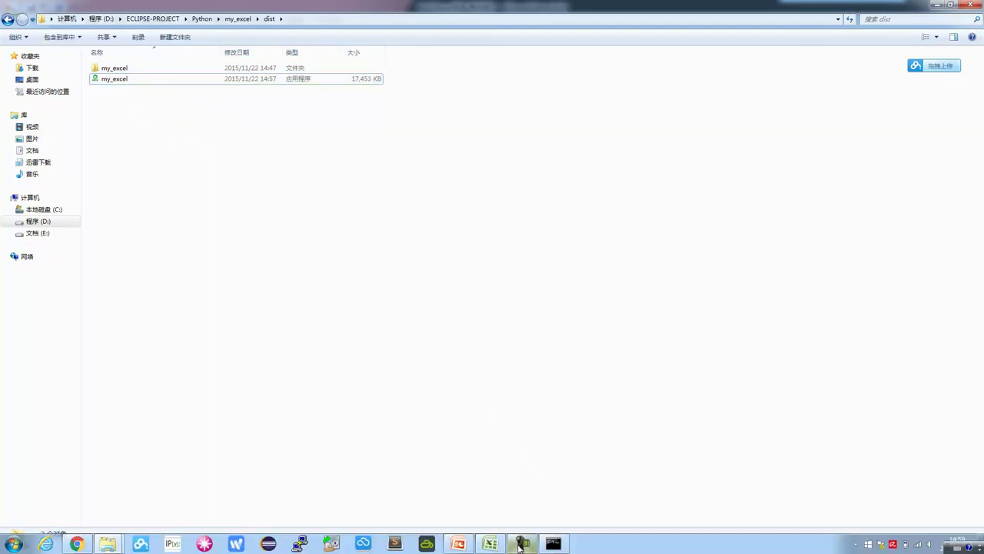
left_click(458, 543)
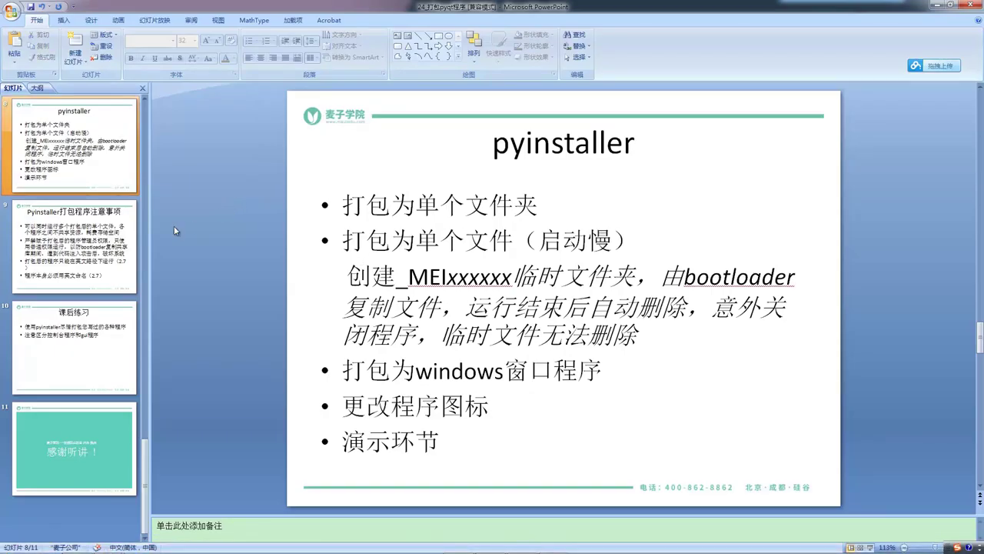
left_click(94, 241)
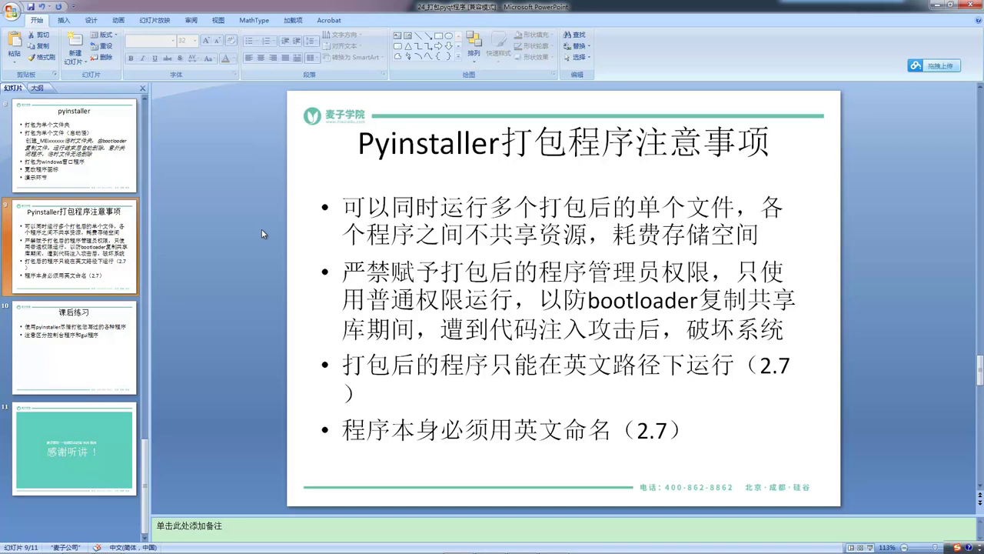
- Check the my_excel application in File Explorer's dist folder, then return to the PowerPoint notes on packaging precautions
mouse_move(108, 544)
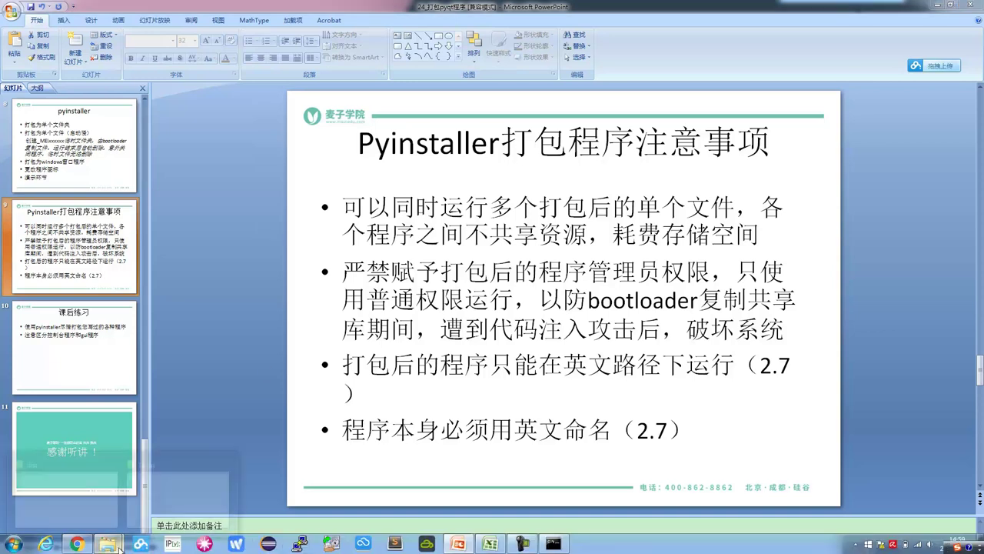
left_click(84, 485)
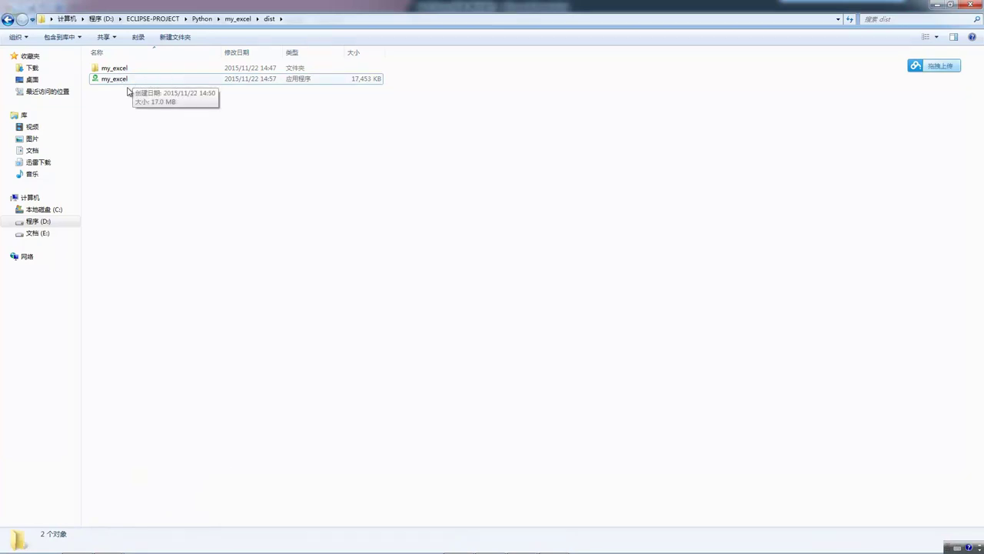
left_click(462, 544)
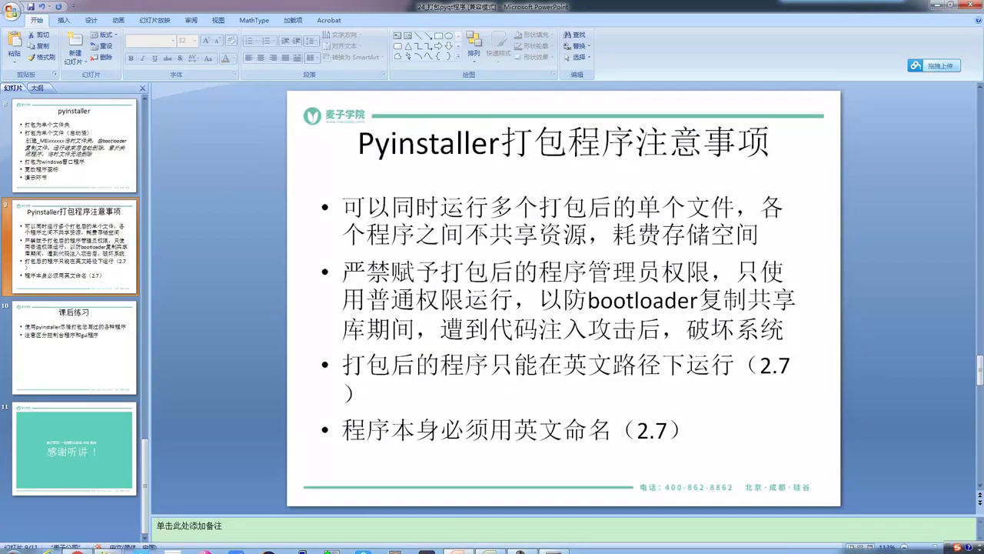